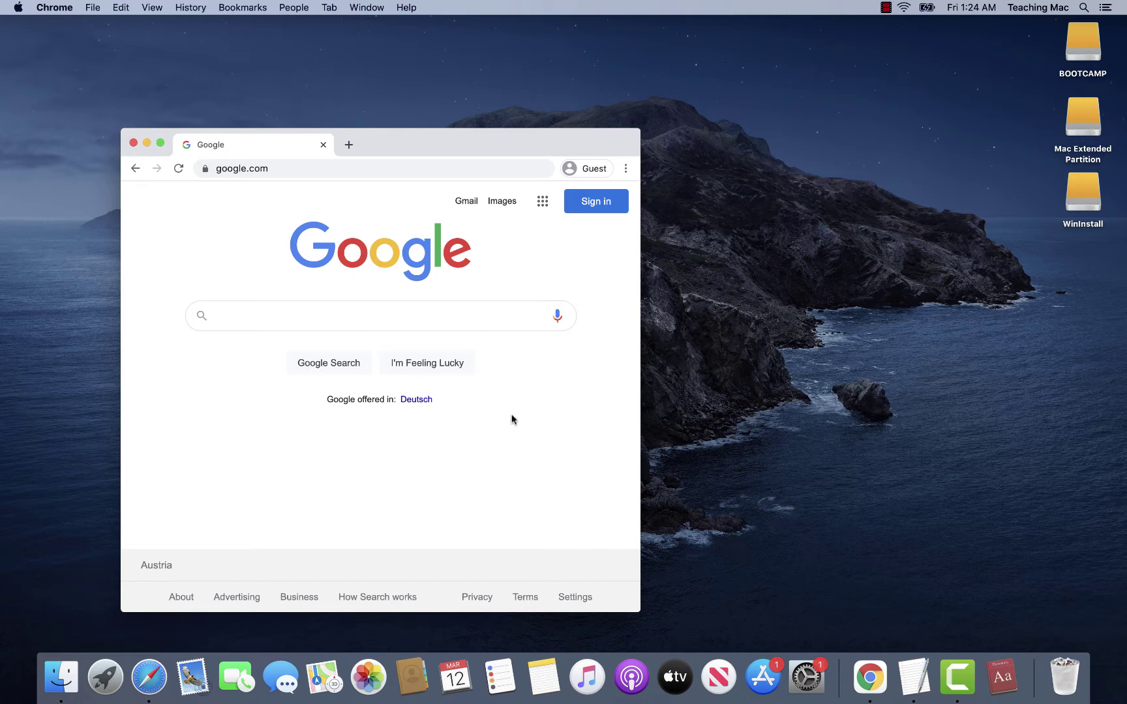
Open two more guest browser windows and place them beside the Google window
left_click(349, 145)
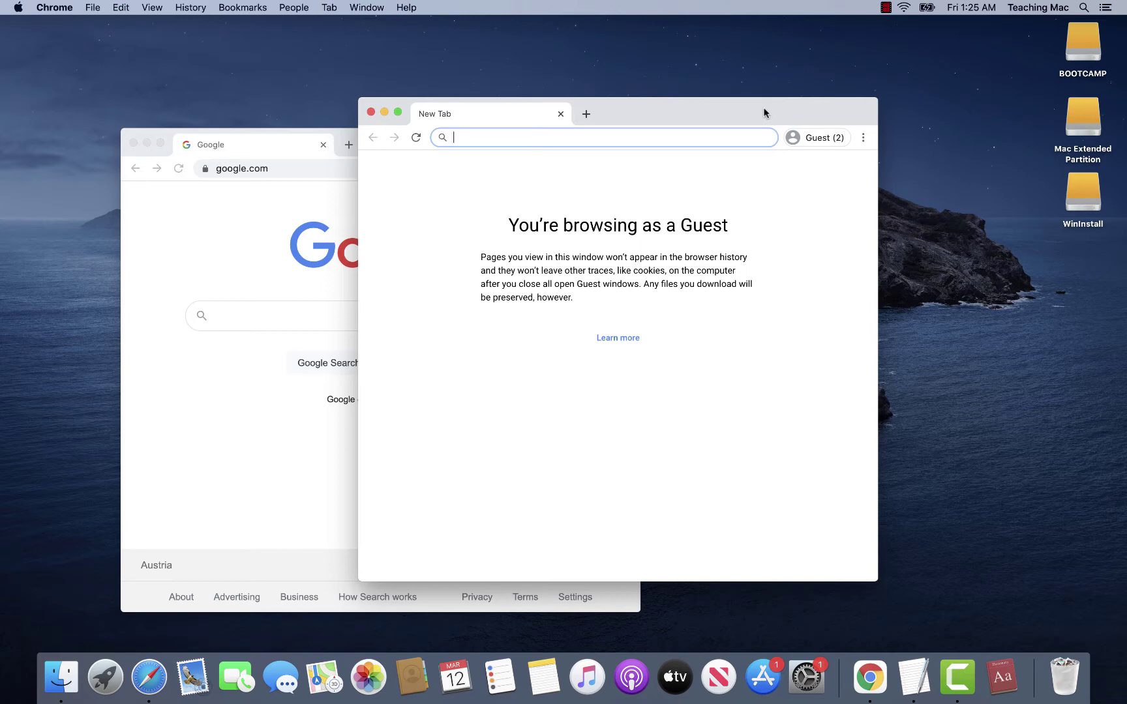
left_click(586, 113)
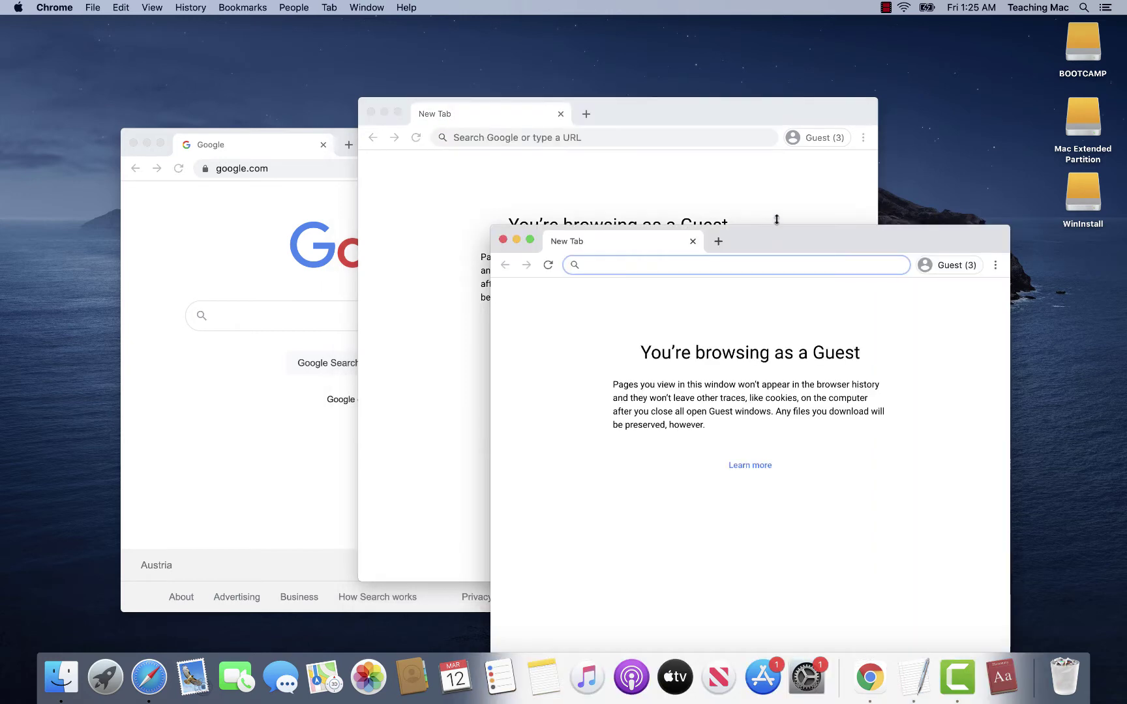
left_click_drag(762, 236, 850, 131)
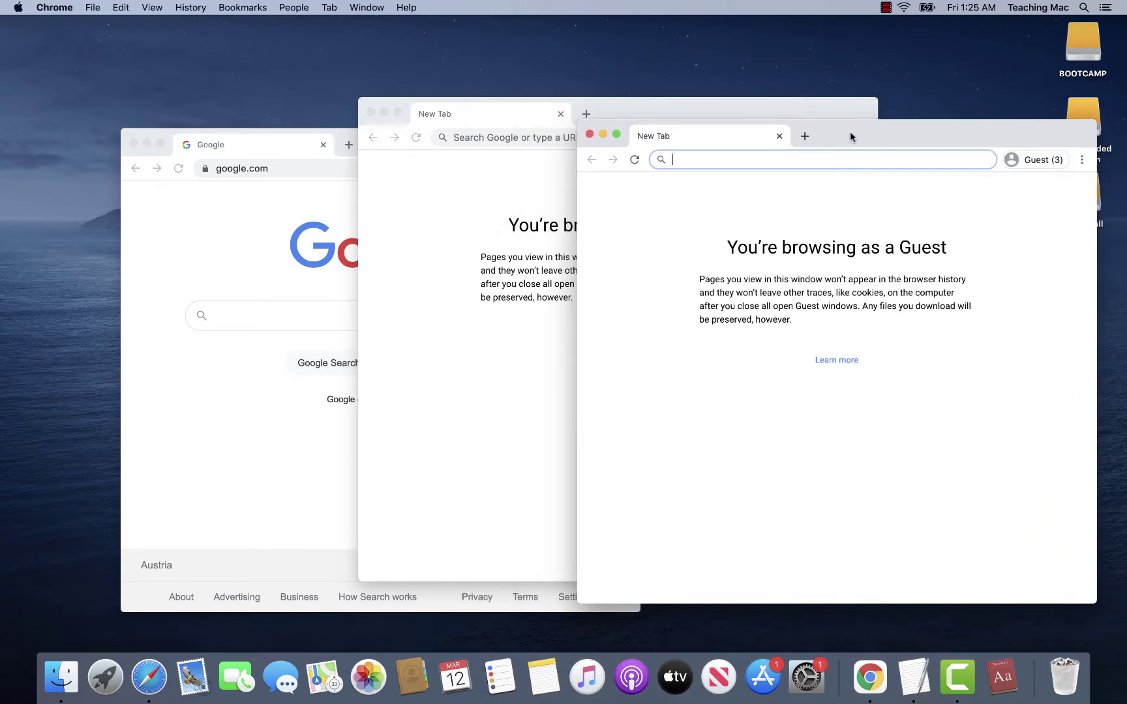
Try the Google window full screen, and tile it in Split View on the left with a New Tab window on the right
left_click(160, 142)
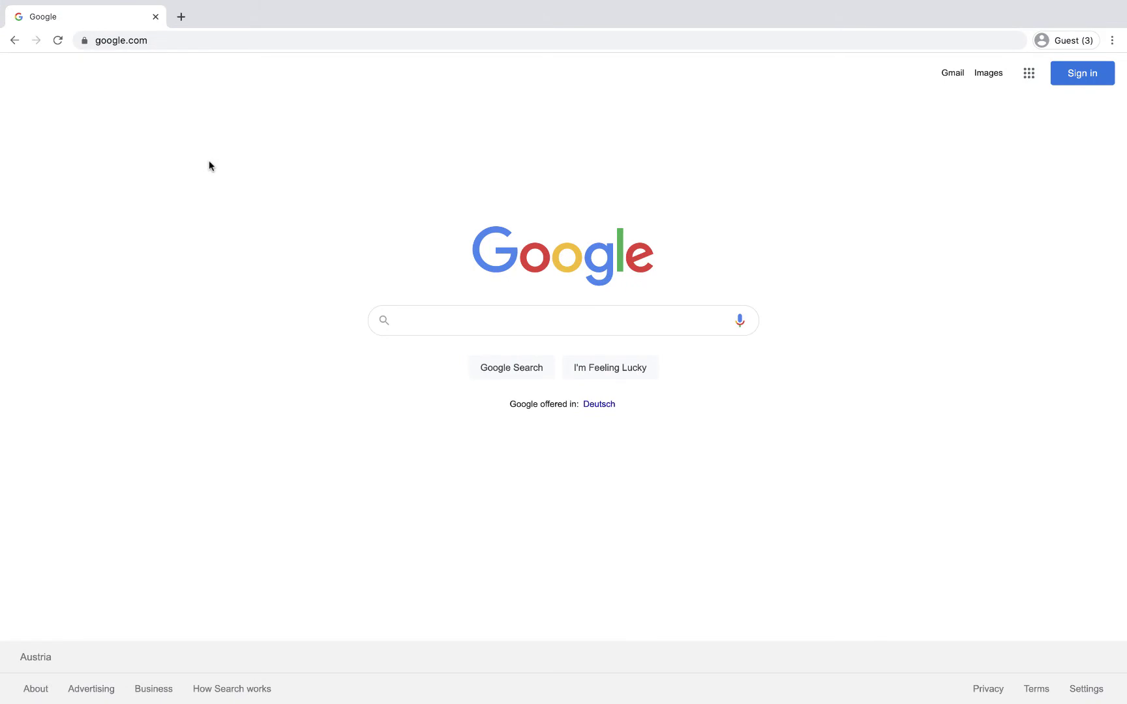
left_click(39, 22)
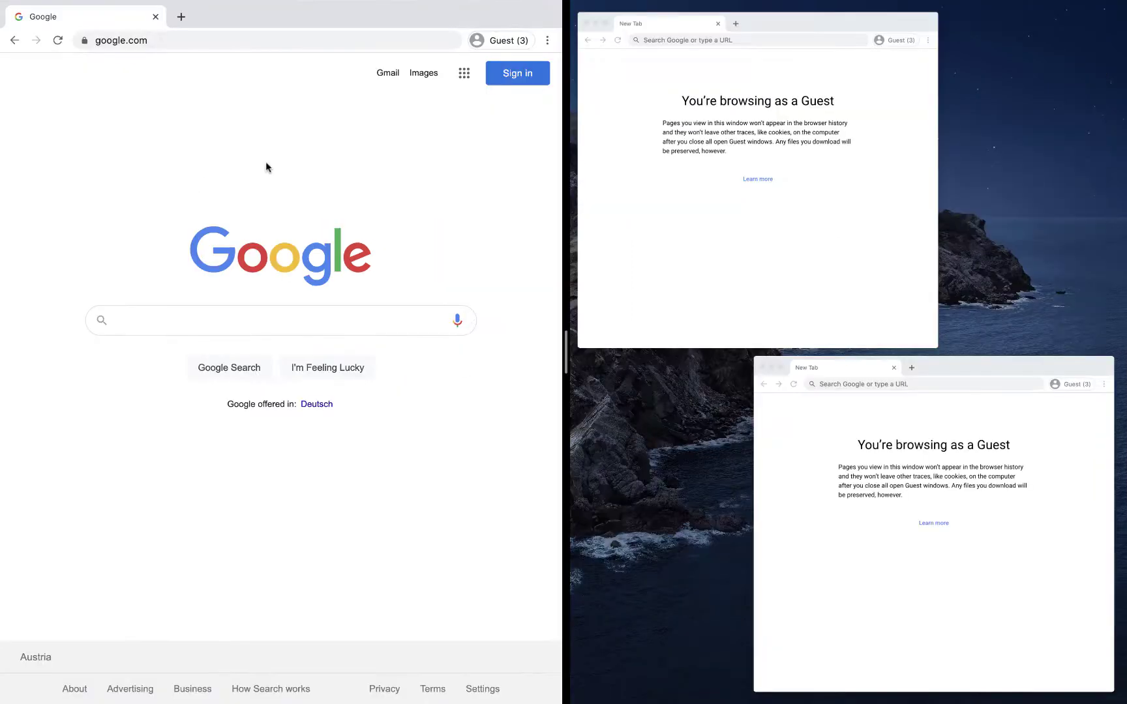
left_click(624, 133)
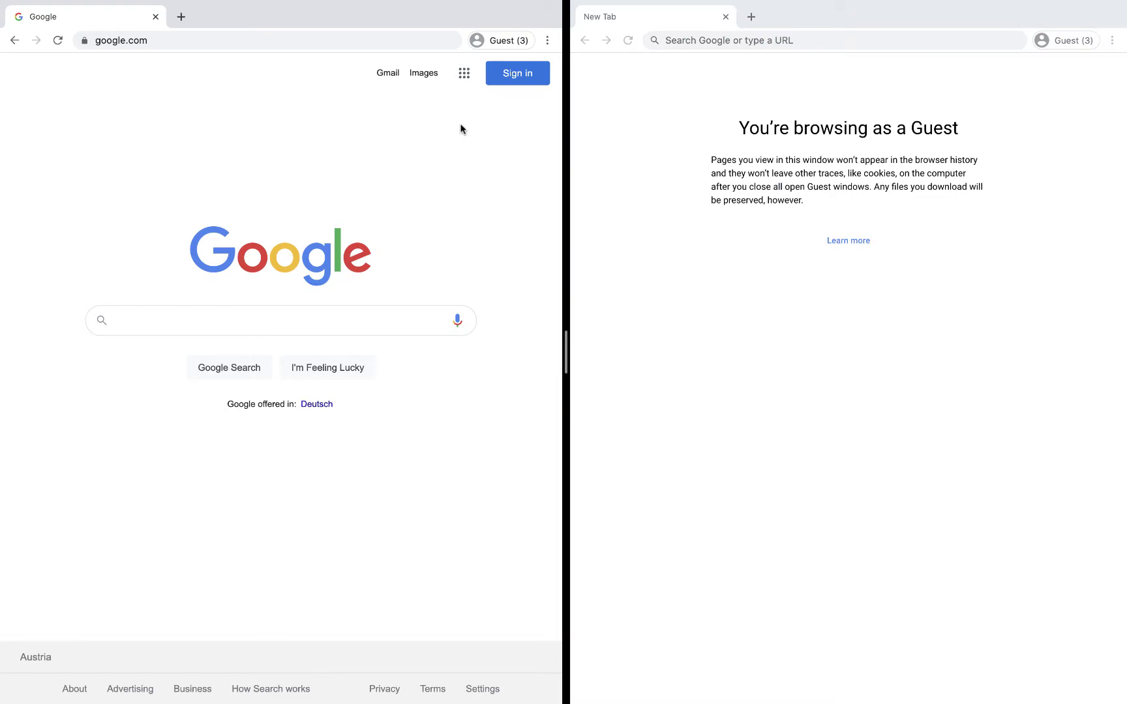
Add a second desktop in Mission Control and leave the overview
key("ctrl+Up")
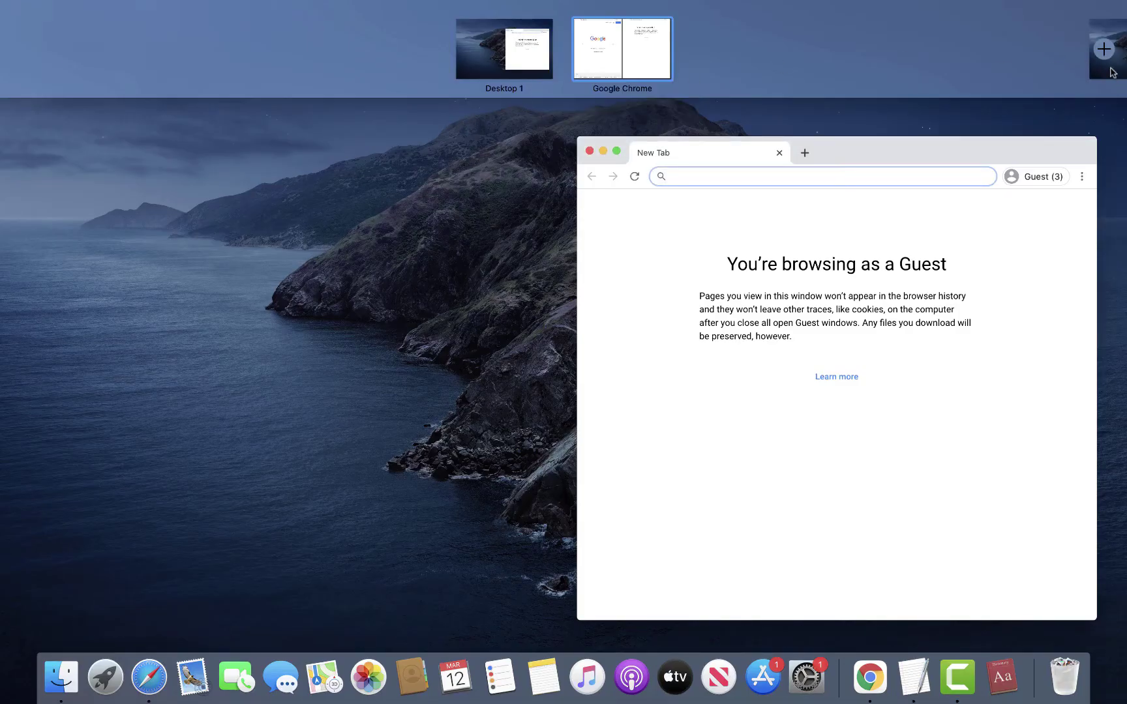
left_click(1111, 65)
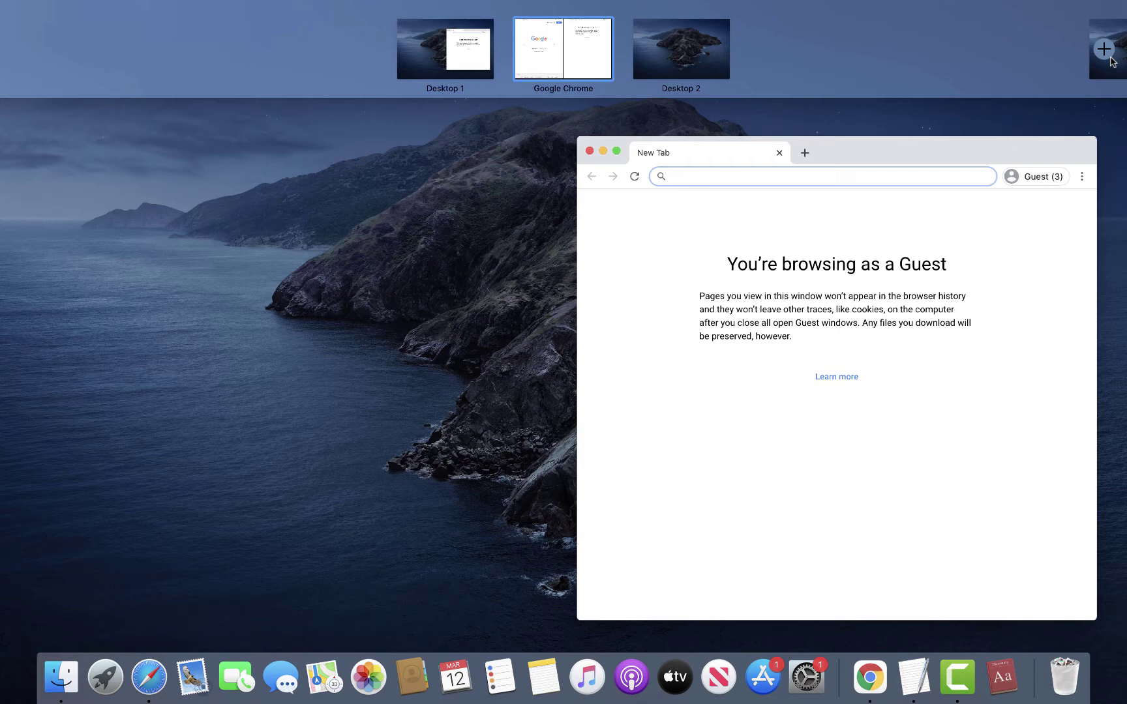
left_click(62, 266)
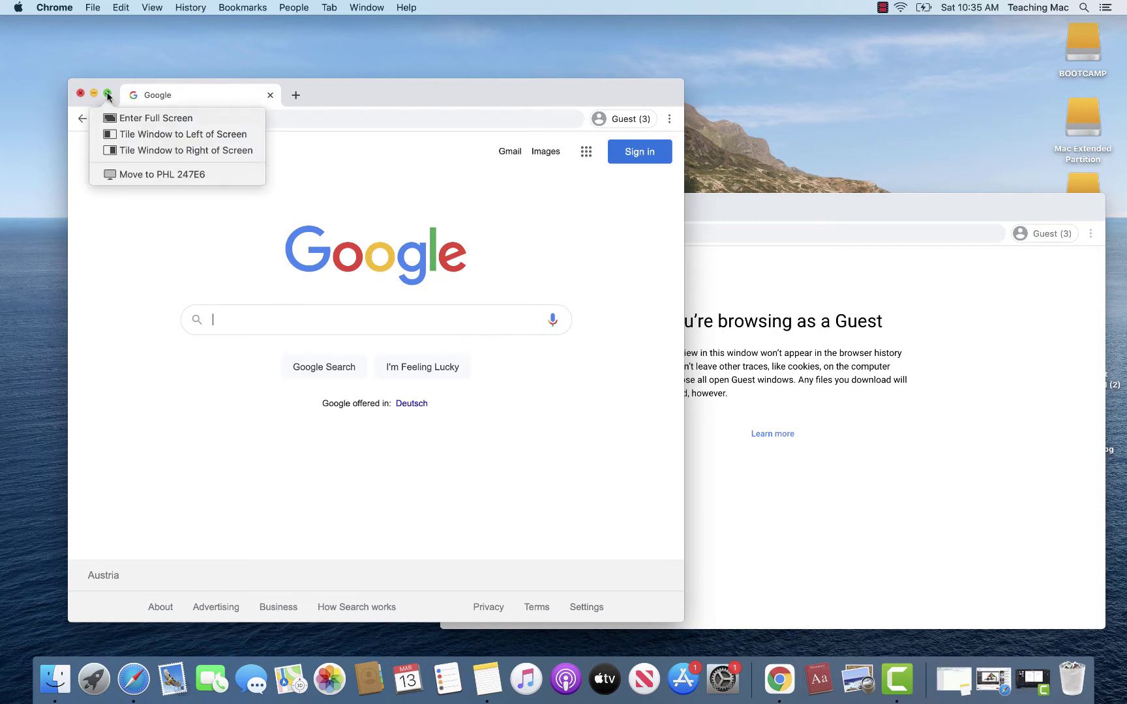
Show the Google window in full screen and return it to its normal window size
mouse_move(108, 96)
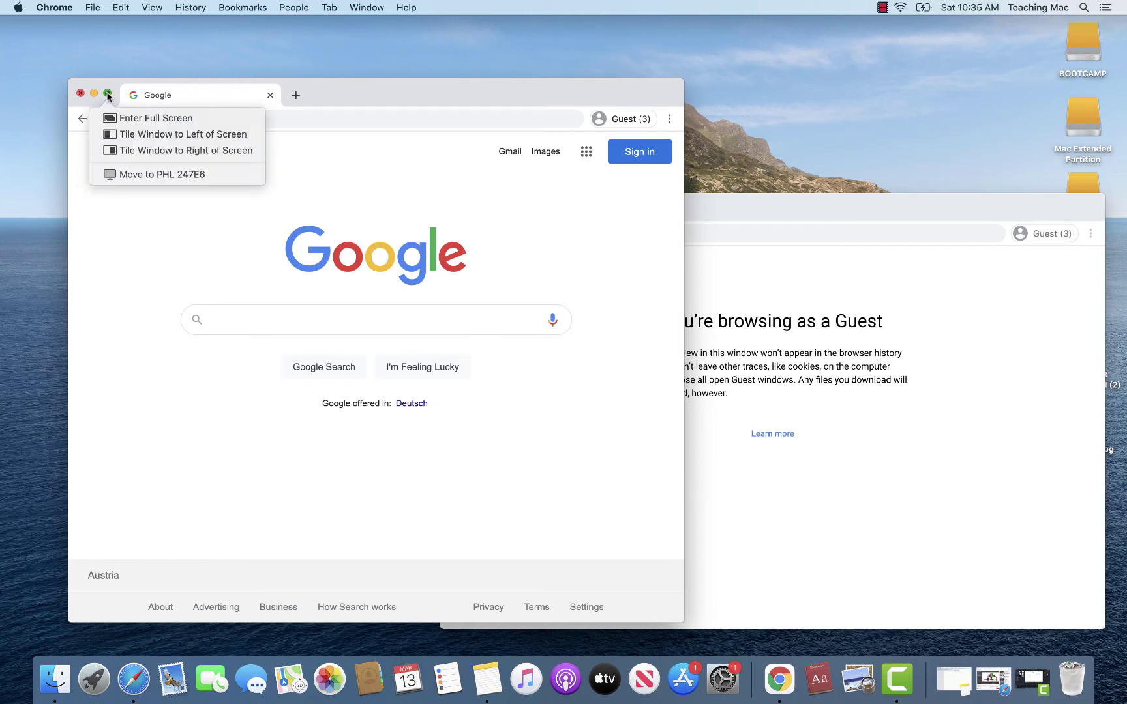
left_click(139, 125)
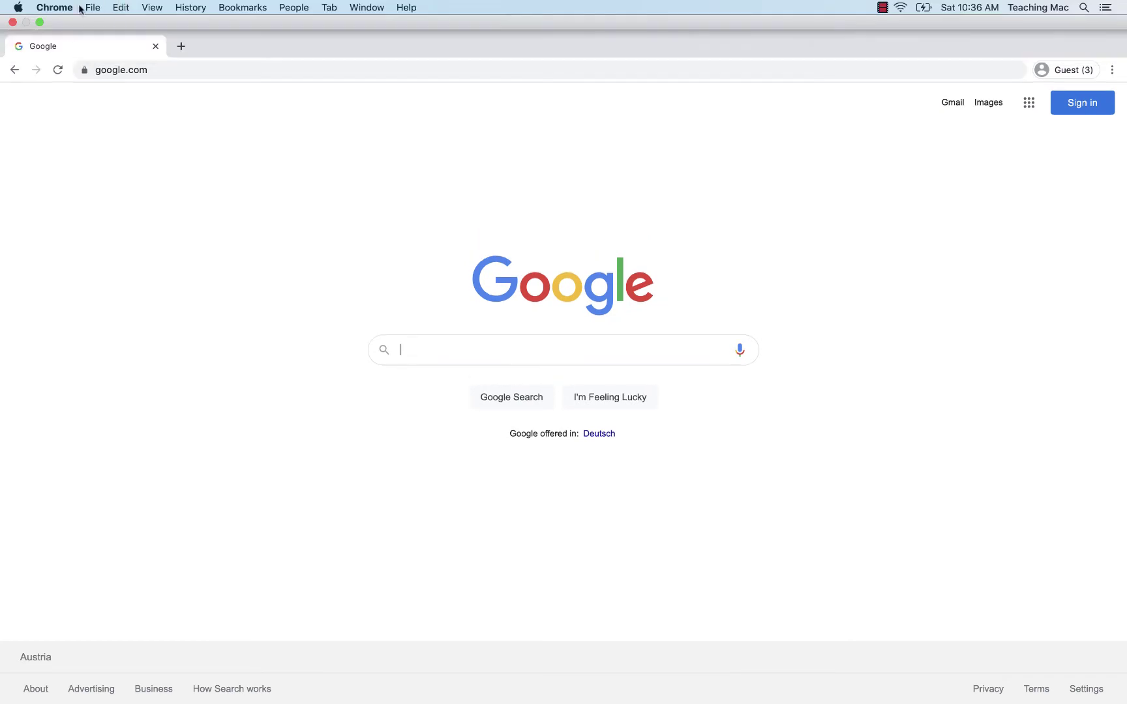
left_click(38, 20)
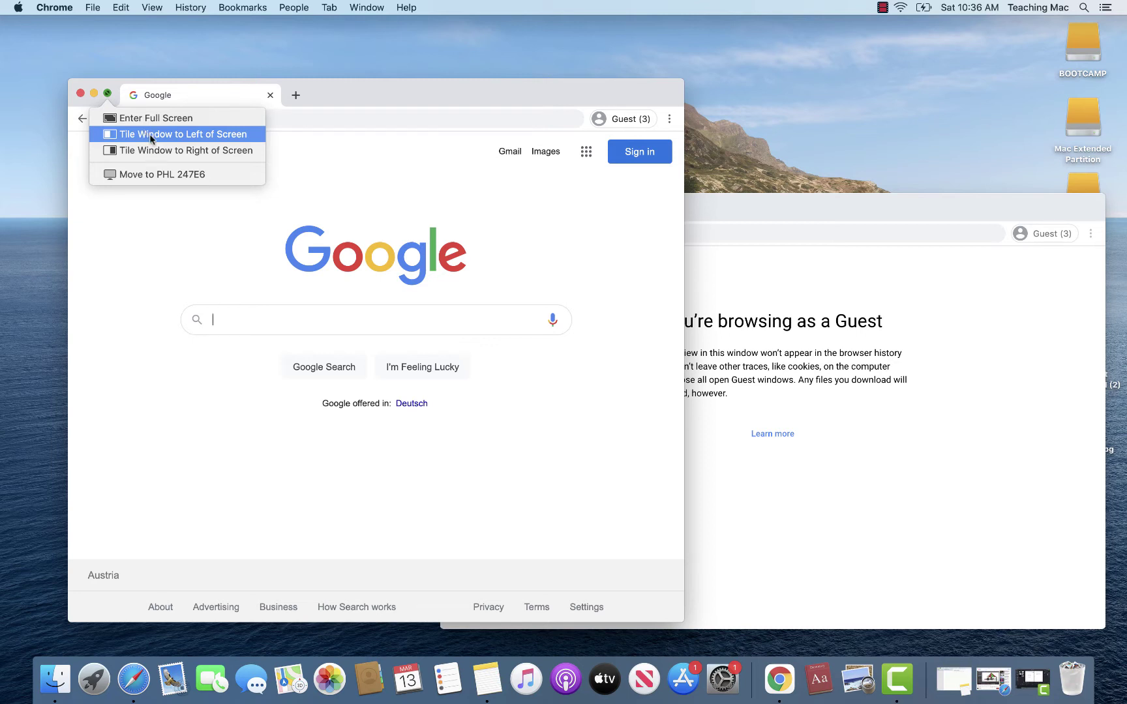
Tile the Google window on the left with the New Tab window on the right, and shift the divider between them
left_click(150, 135)
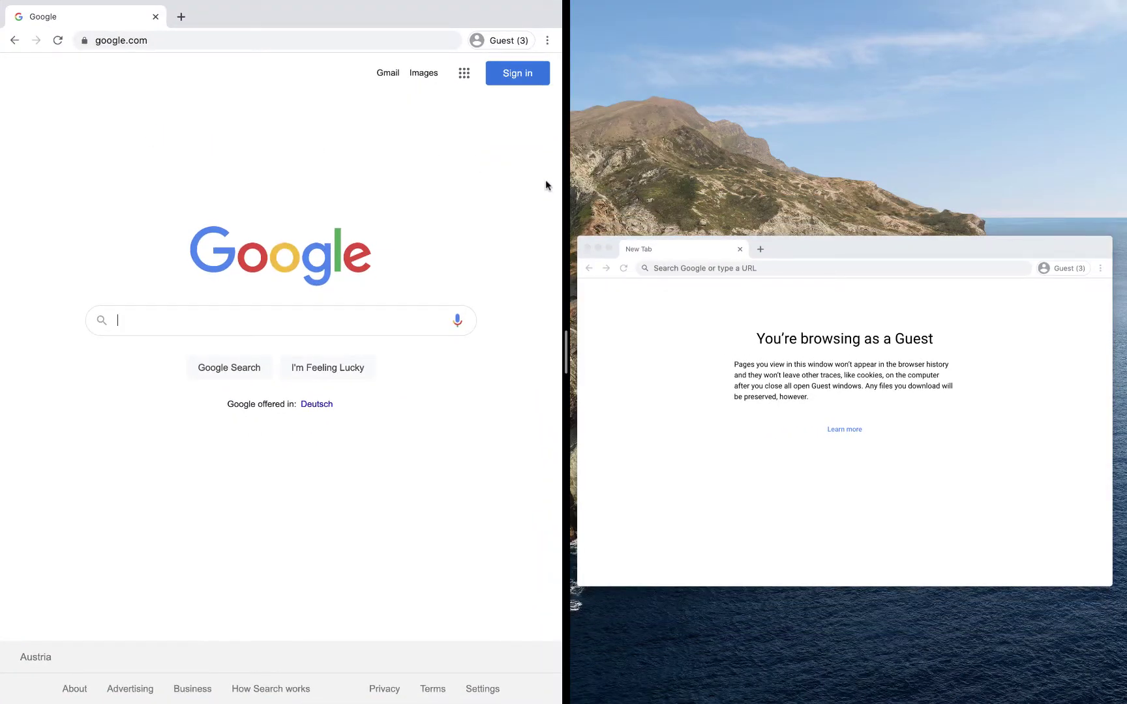
left_click(620, 356)
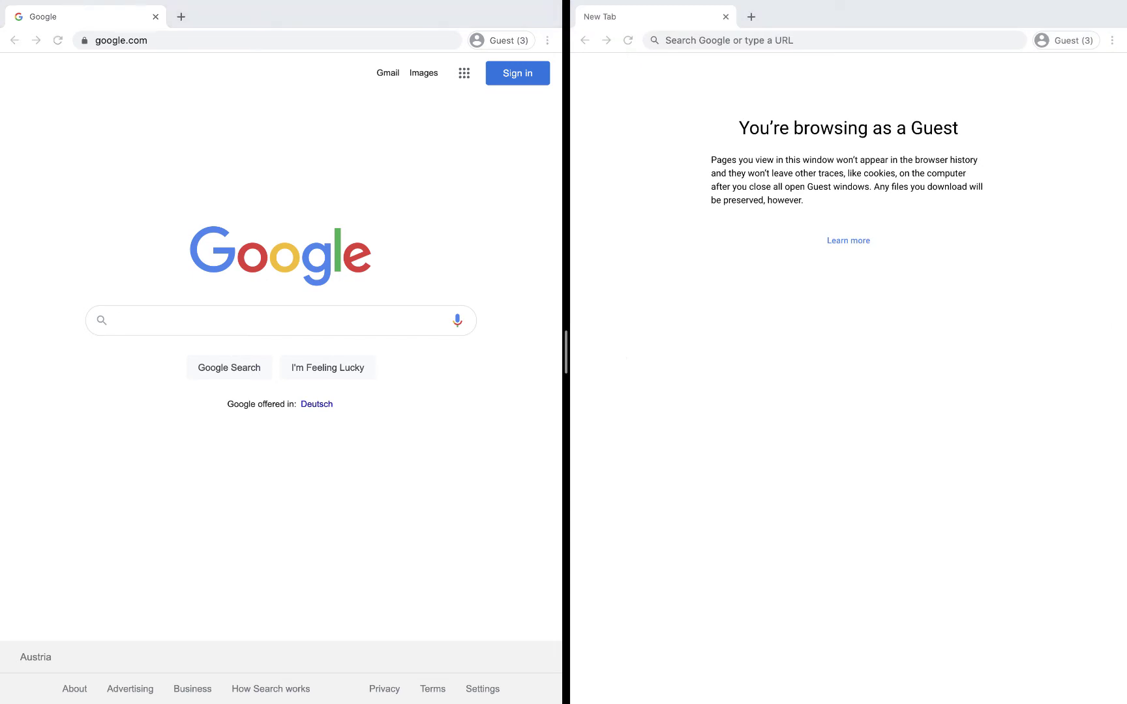
mouse_move(347, 4)
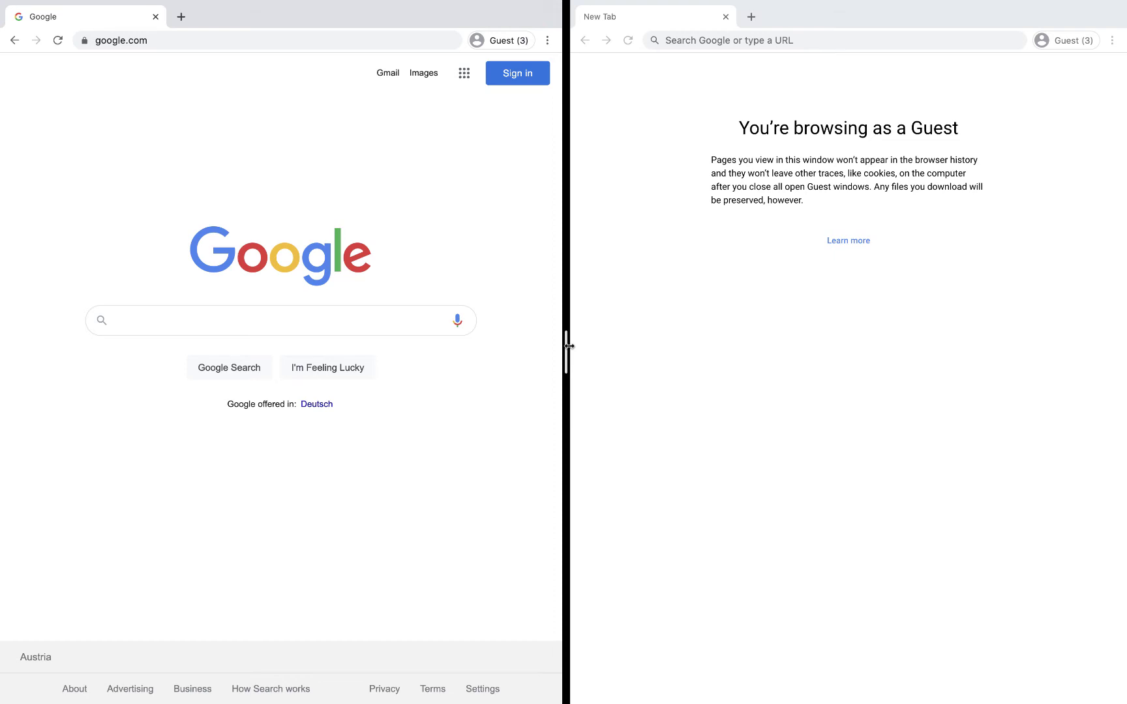
left_click_drag(569, 346, 599, 354)
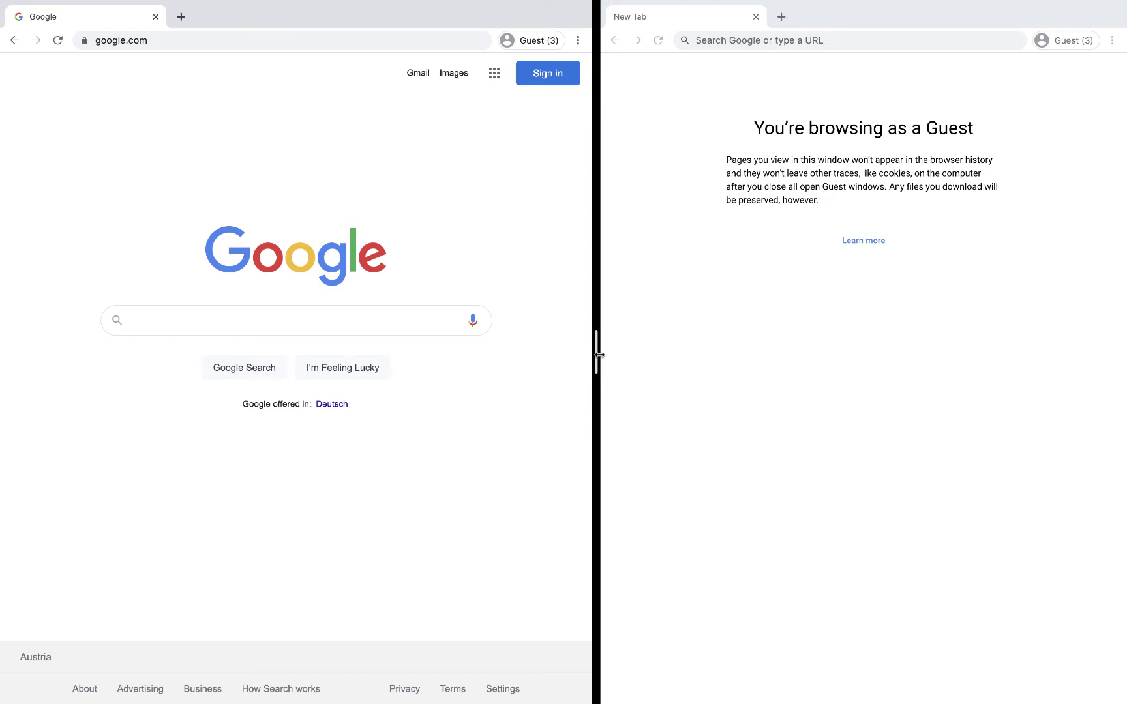
left_click_drag(599, 354, 321, 336)
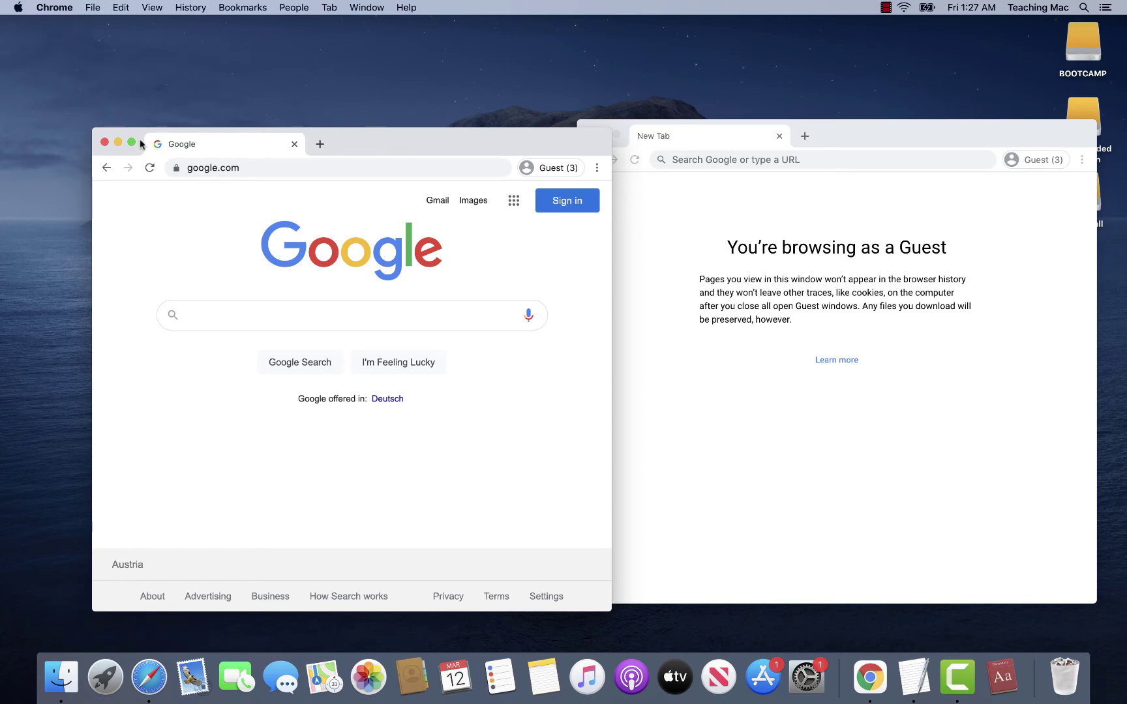
Open Notes without turning on iCloud and arrange its window beside the Google window
left_click(541, 675)
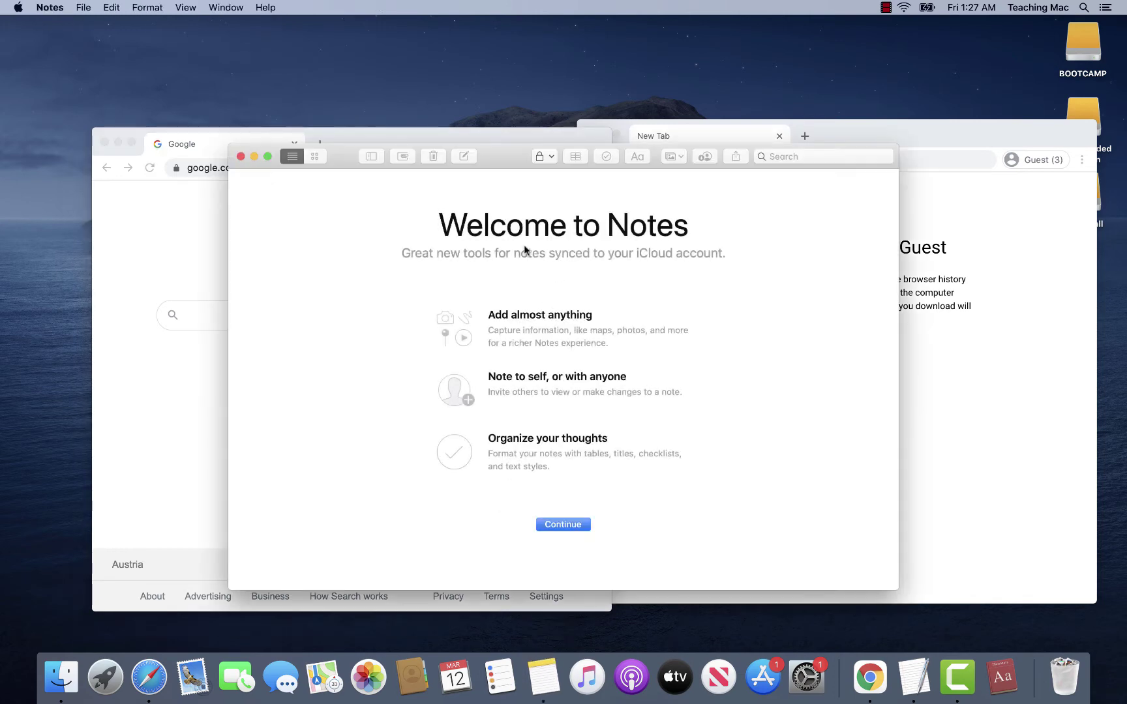
left_click(679, 525)
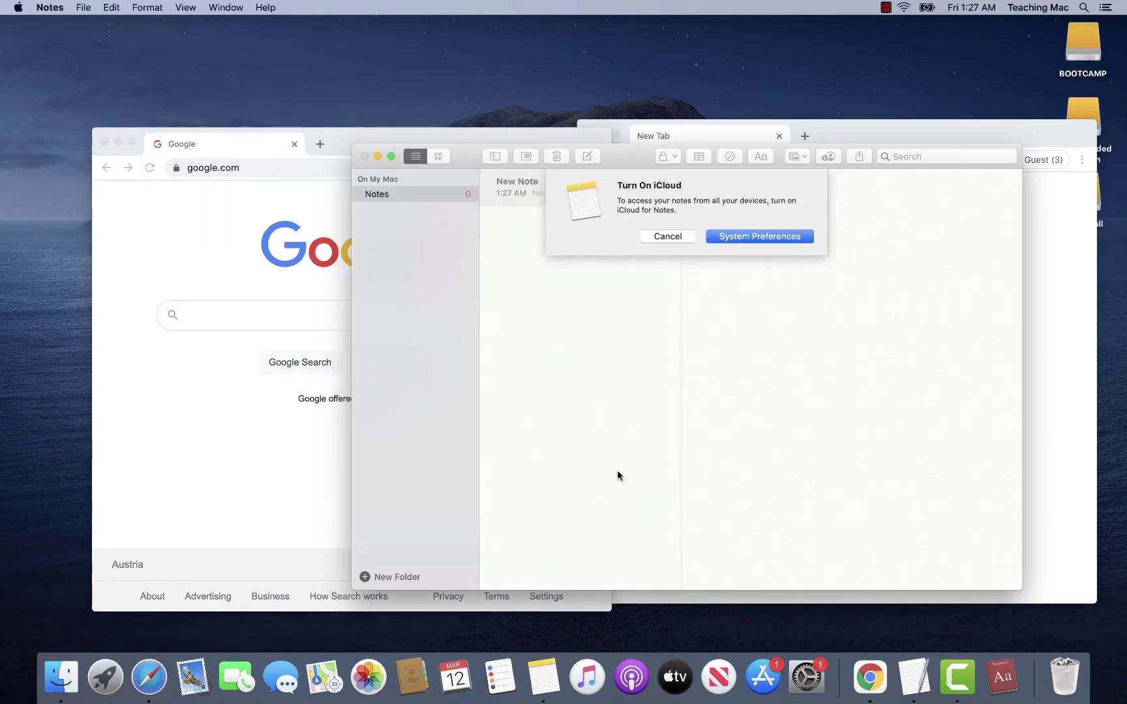
left_click(678, 239)
left_click_drag(513, 152, 535, 152)
left_click_drag(348, 136, 320, 134)
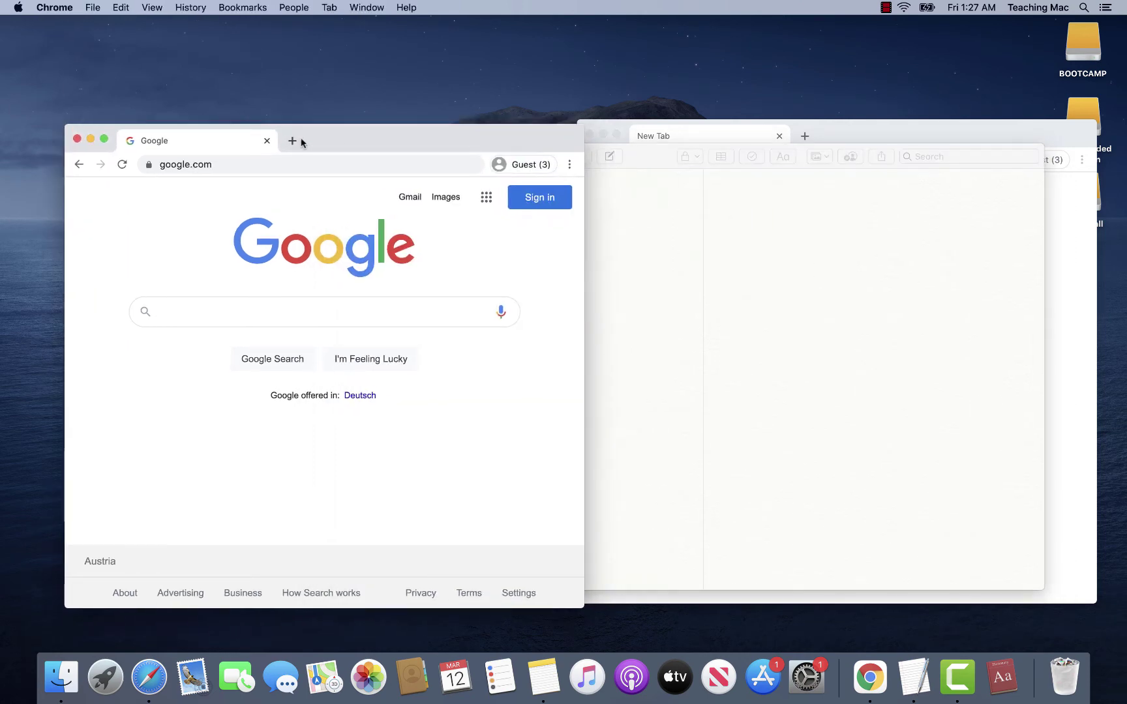
Tile the Google window on the left half of the screen with Notes on the right half in Split View
mouse_move(104, 139)
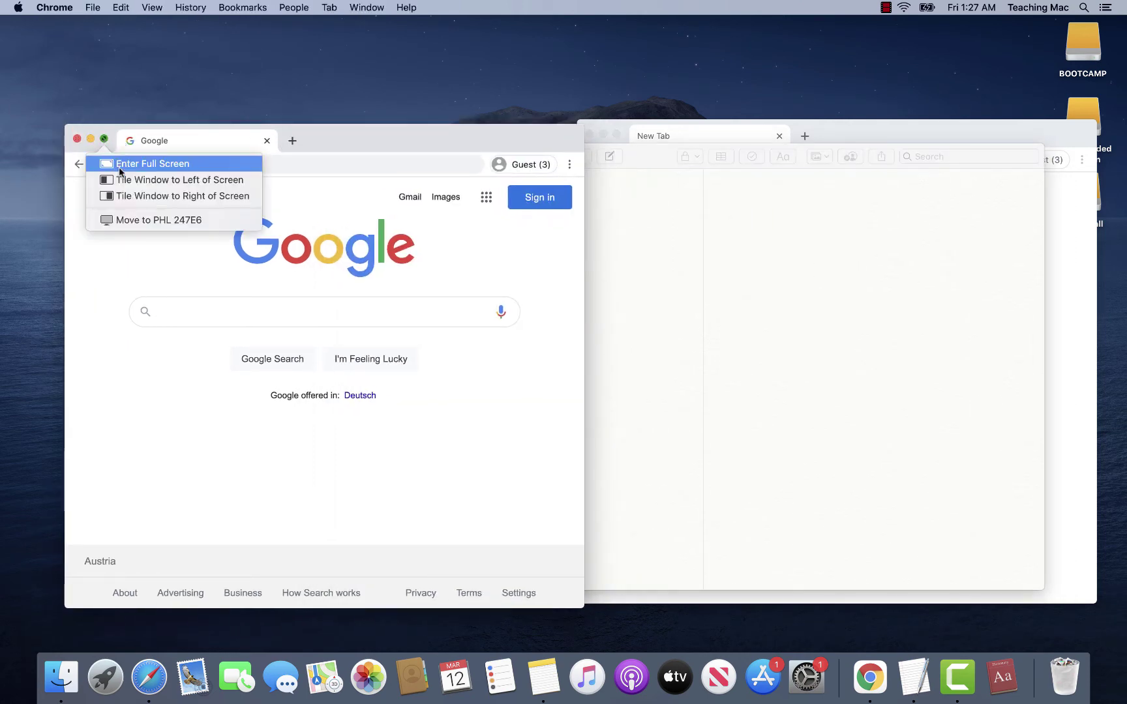
left_click(120, 181)
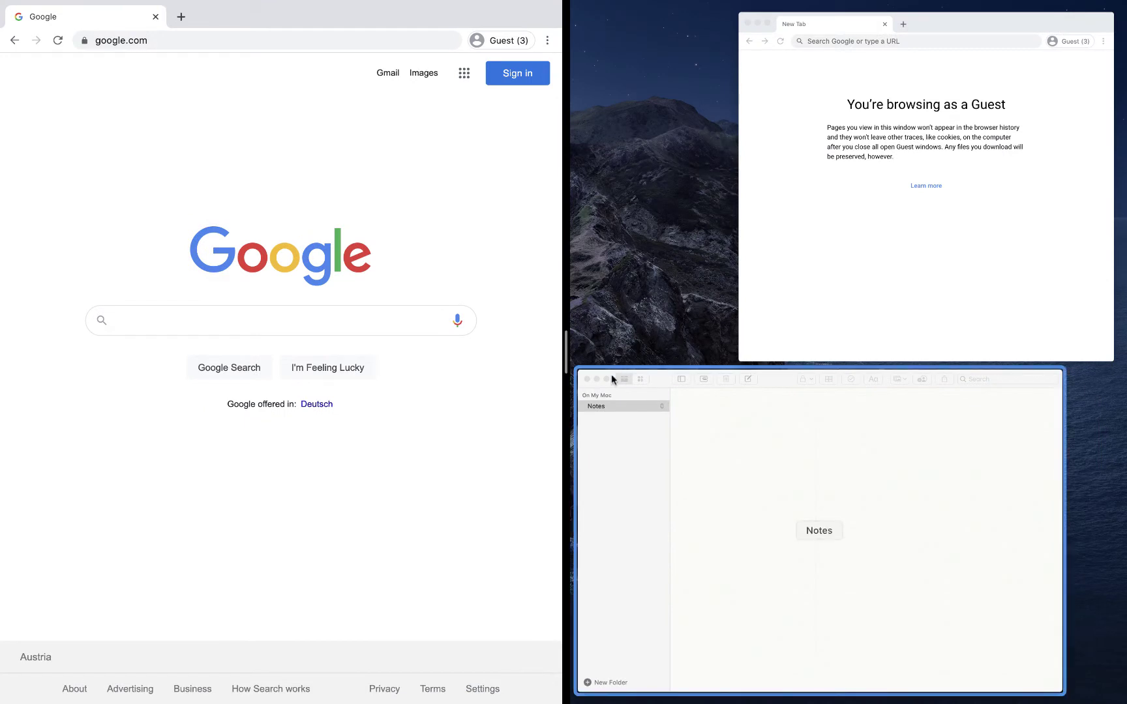
left_click(679, 453)
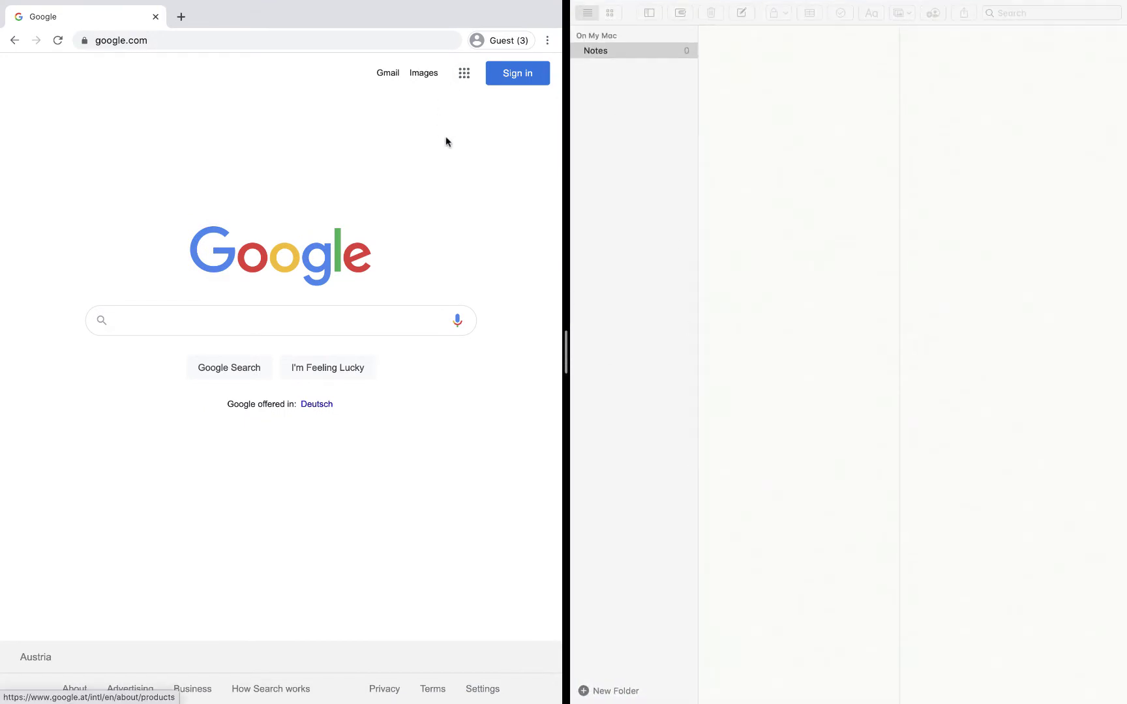
Search Google for phys.org and open the Phys.org website in the tiled browser window
left_click(168, 320)
type("phys.org")
key("Return")
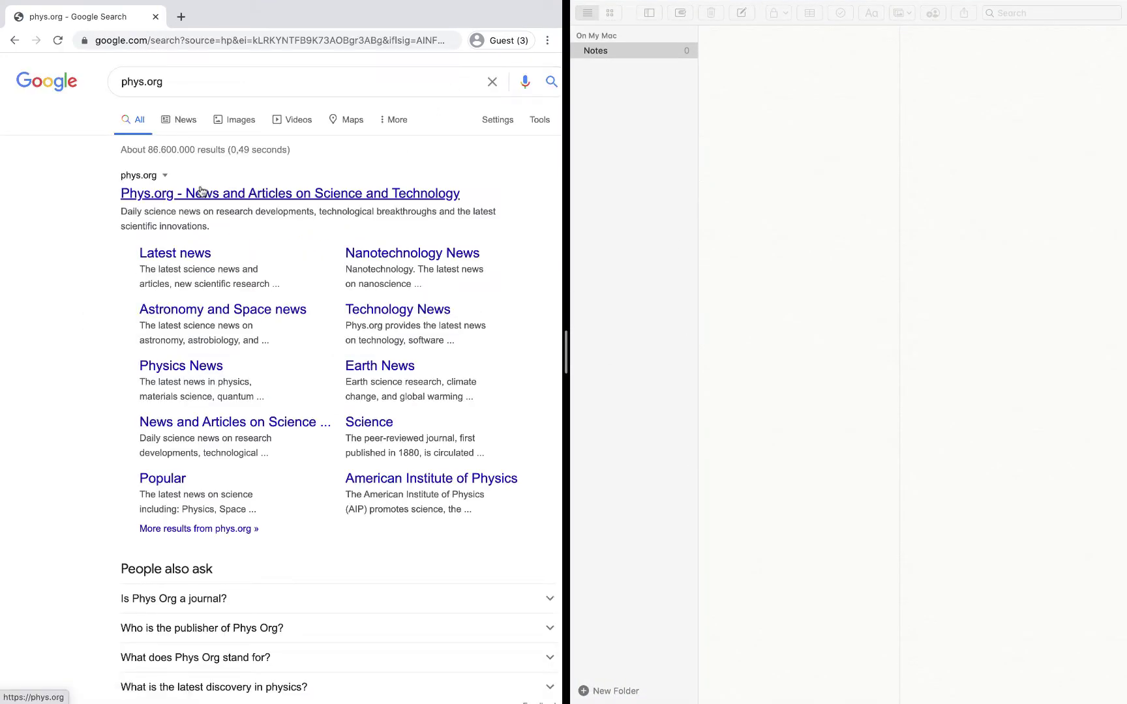
left_click(200, 194)
scroll(486, 235, "down", 5)
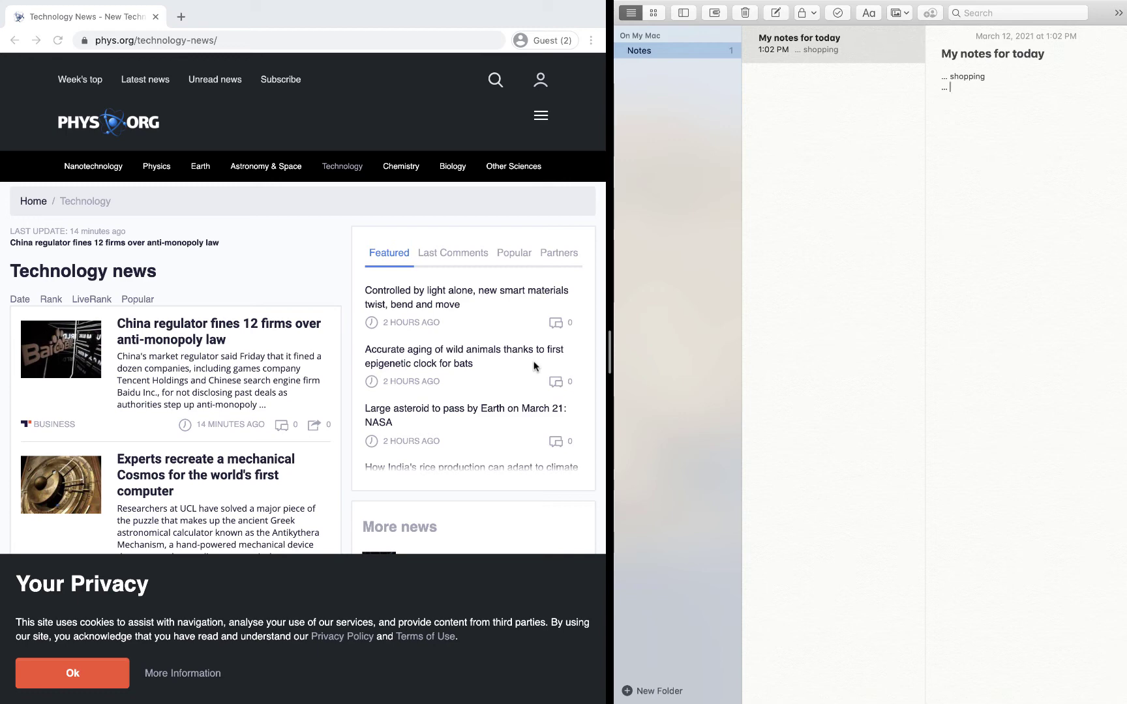
View the open desktops and the Chrome and Notes split space in Mission Control, and return to the split view
key("ctrl+Up")
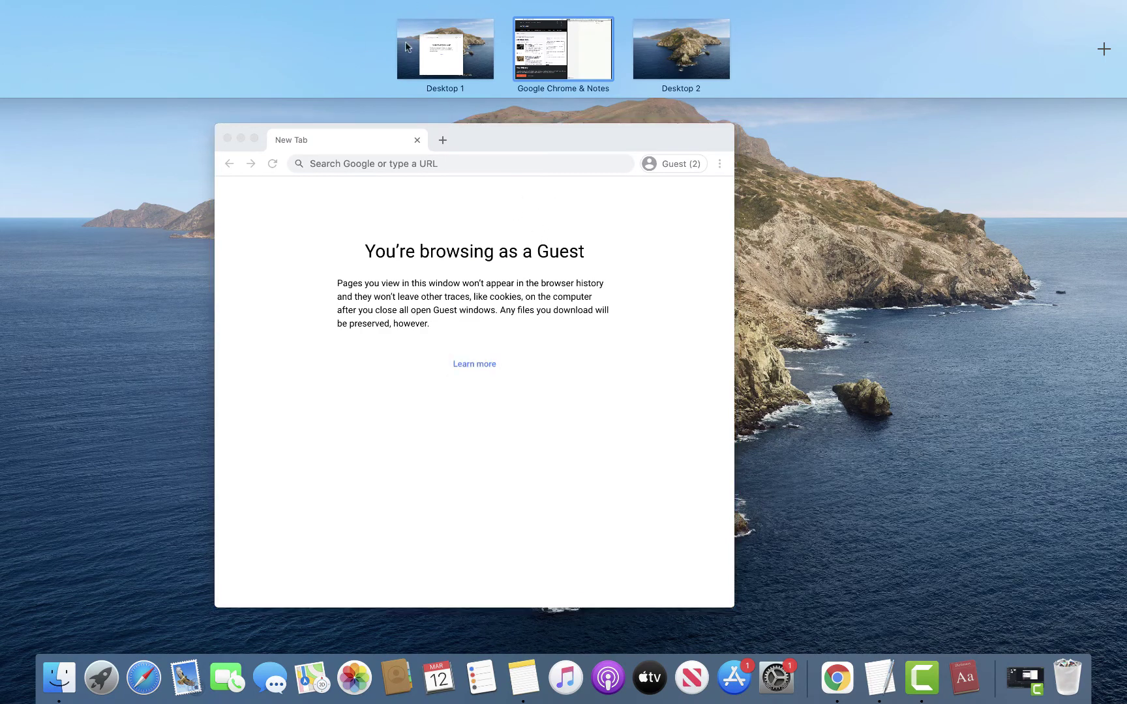
mouse_move(431, 27)
mouse_move(545, 34)
key("Escape")
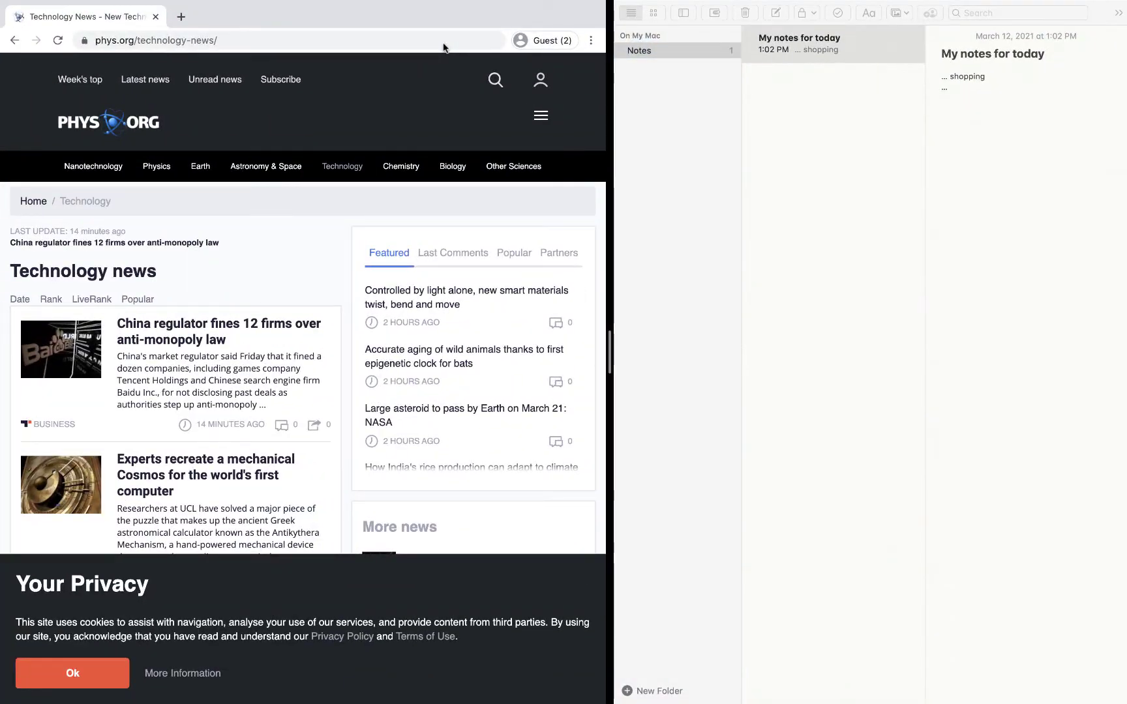
Switch back and forth between the first desktop and the Chrome and Notes split view
key("ctrl+Left")
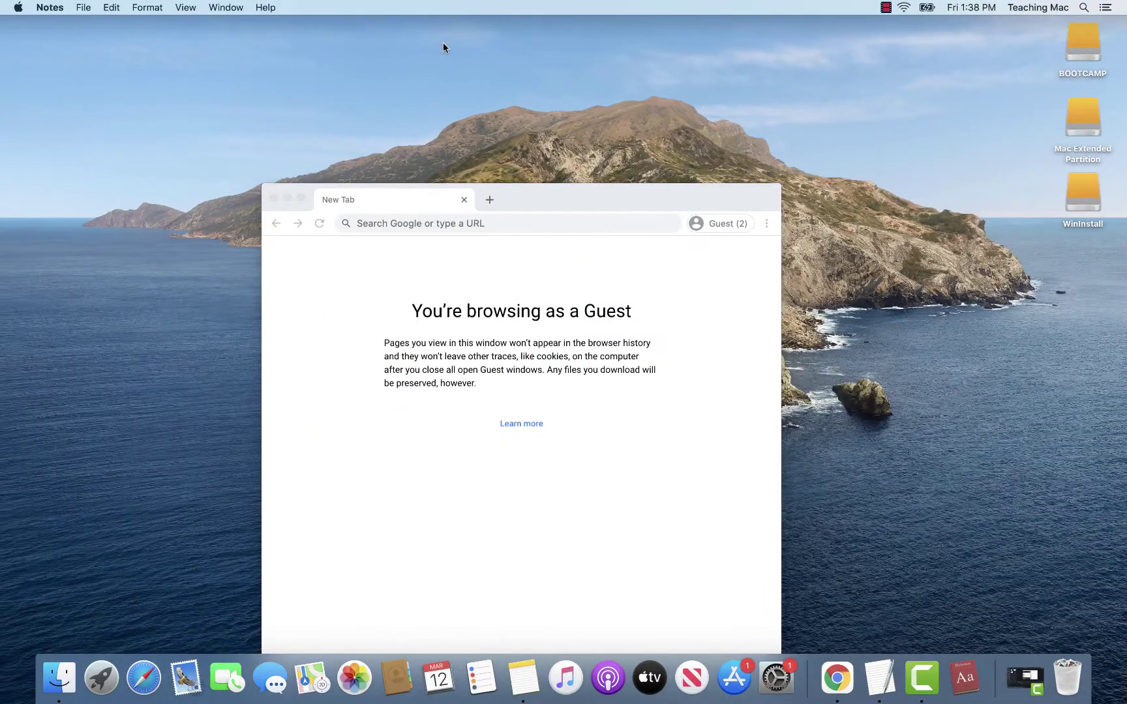
key("ctrl+Right")
key("ctrl+Left")
key("ctrl+Right")
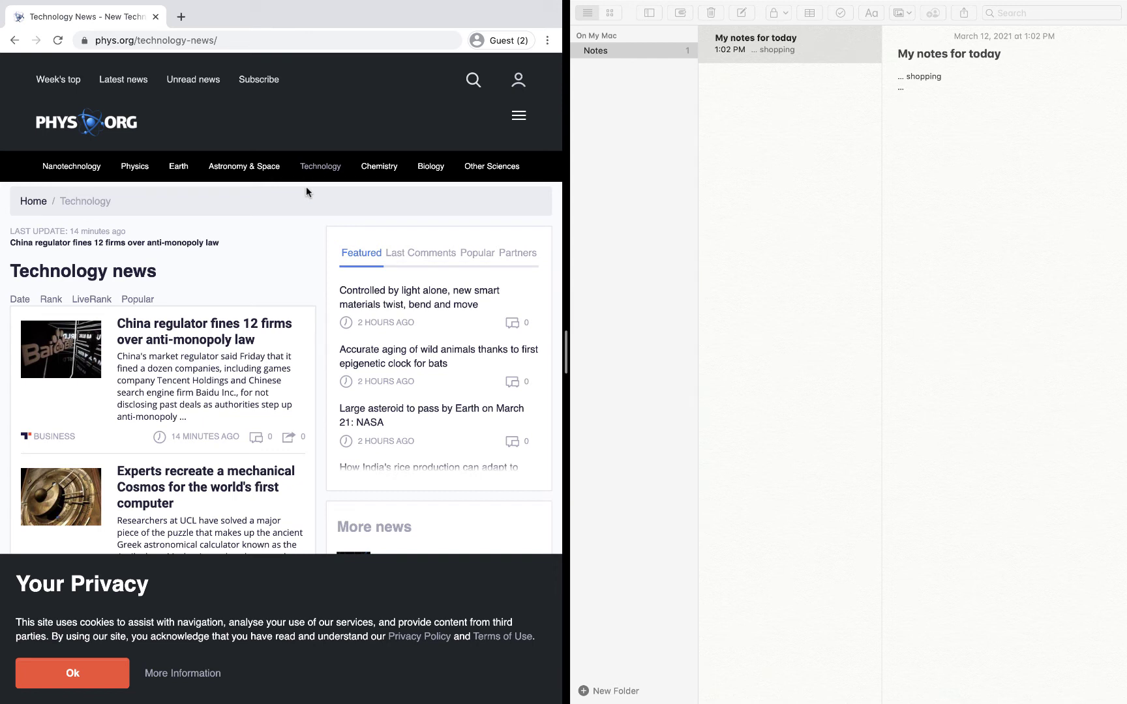
Take the Phys.org browser window out of Split View and back to the desktop
mouse_move(344, 3)
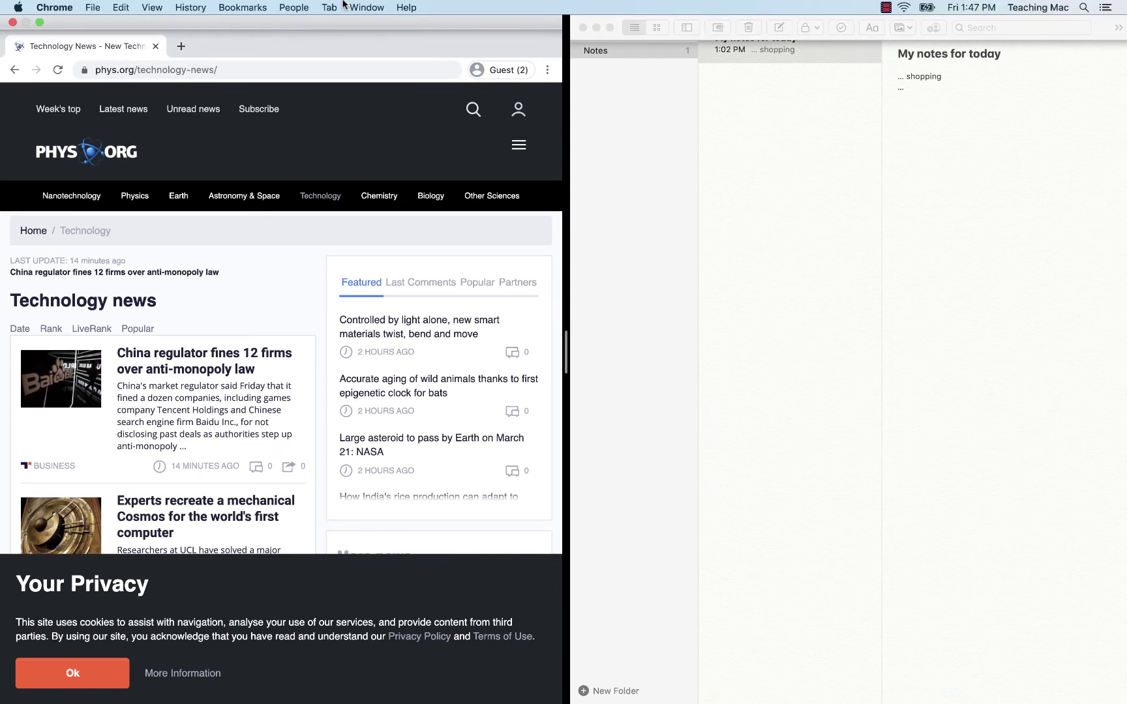
mouse_move(39, 23)
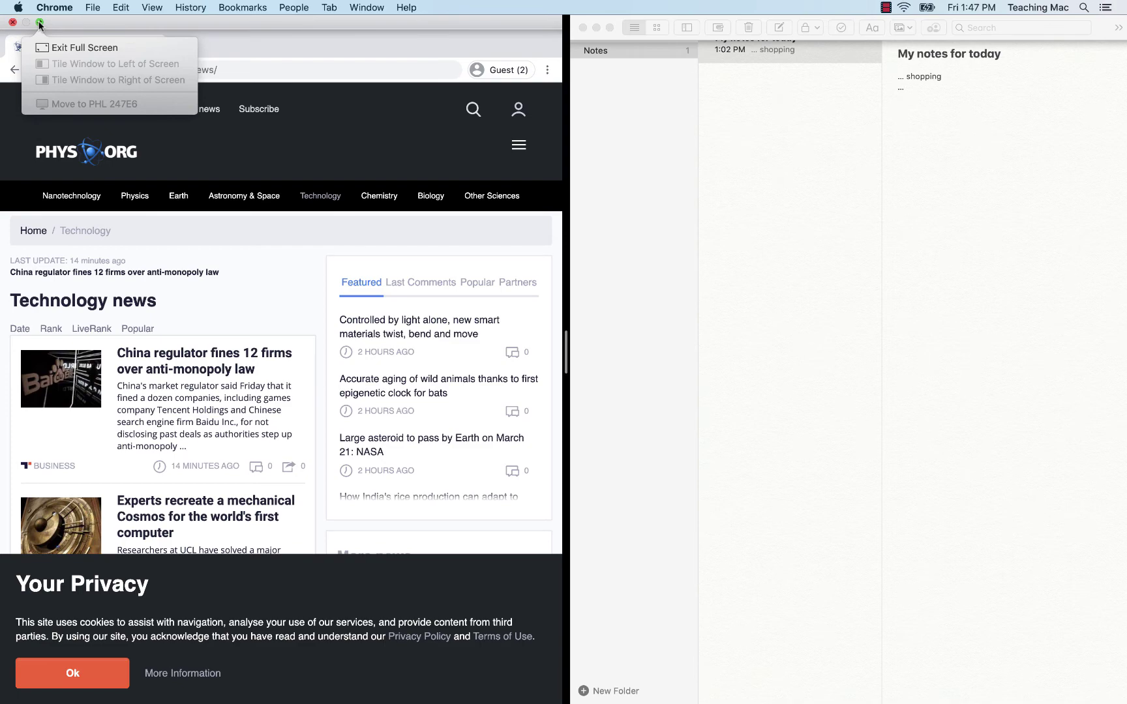
left_click(40, 24)
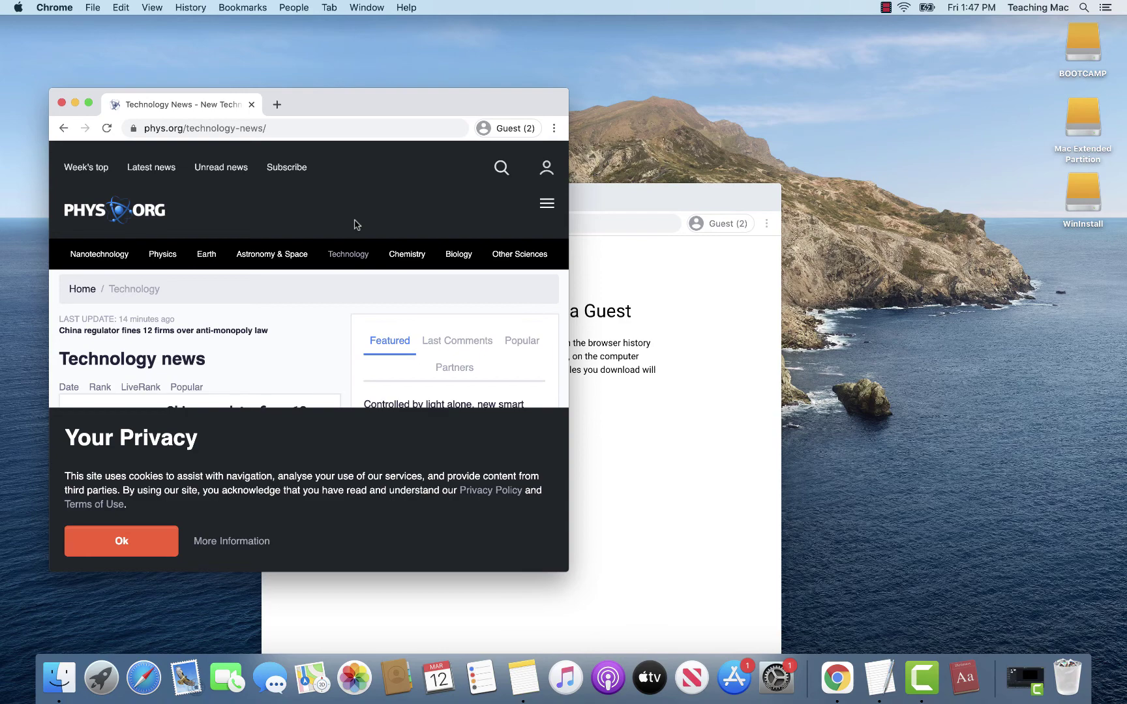
Take Notes out of full screen as well and bring the New Tab browser window to the front of the desktop
key("ctrl+Right")
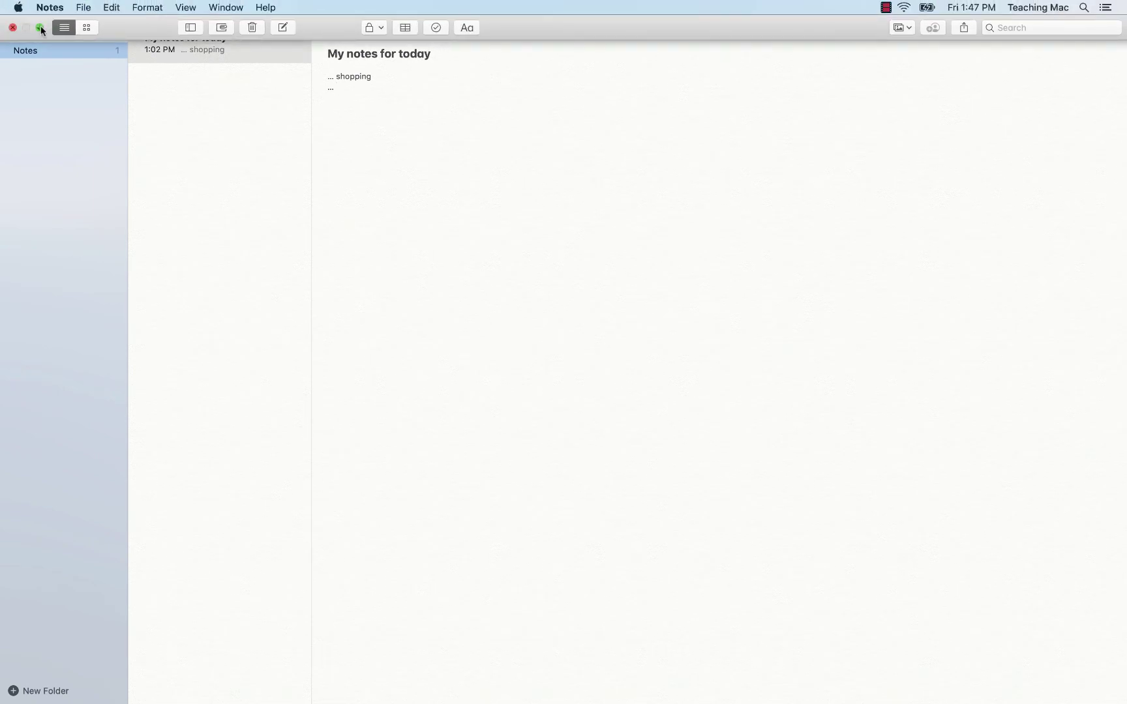
left_click(40, 26)
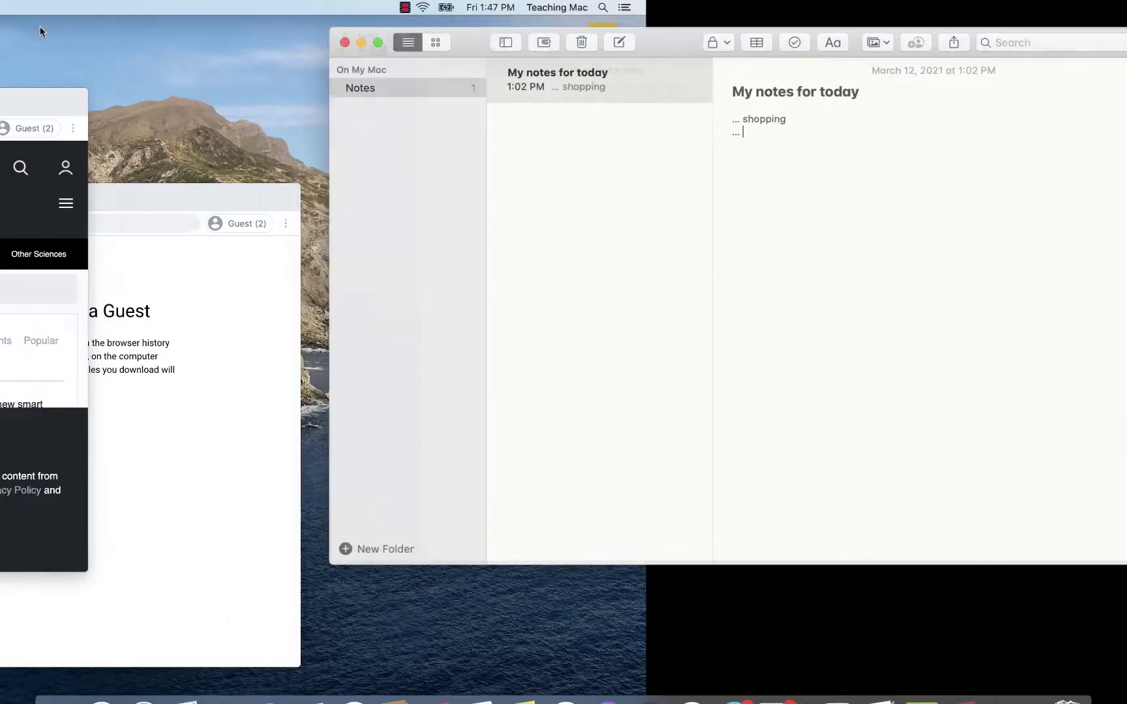
left_click(215, 207)
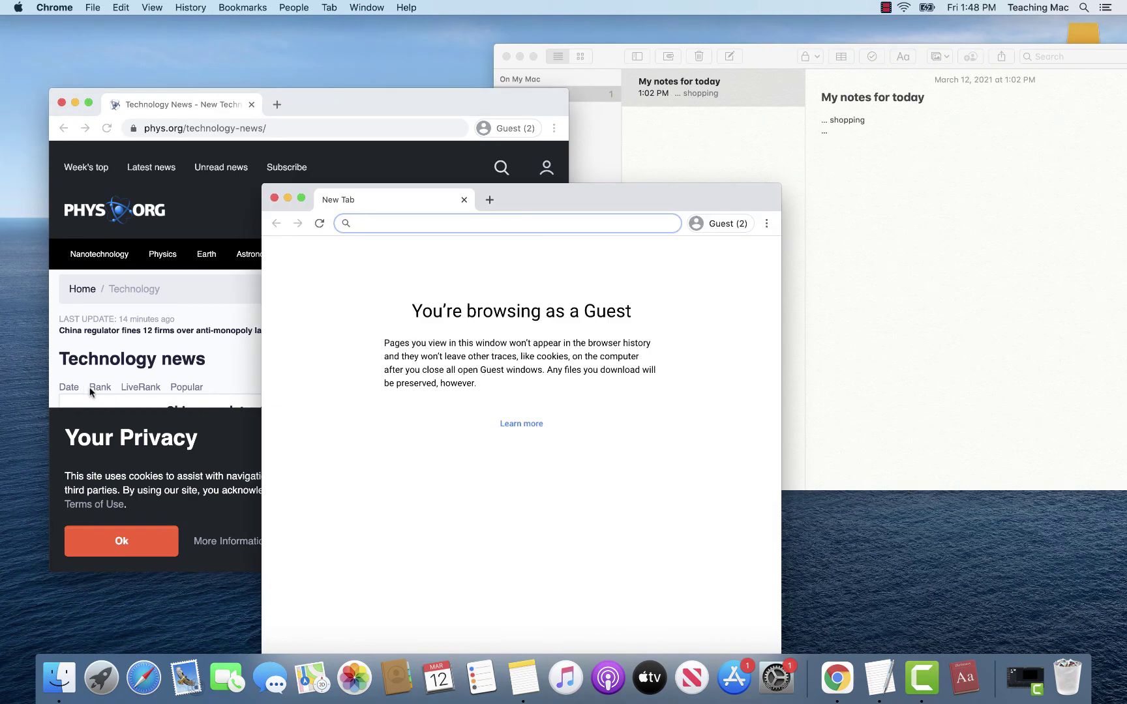
Tile the Phys.org browser window to the left half of the screen in Split View, with Notes filling the other half
left_click(91, 103)
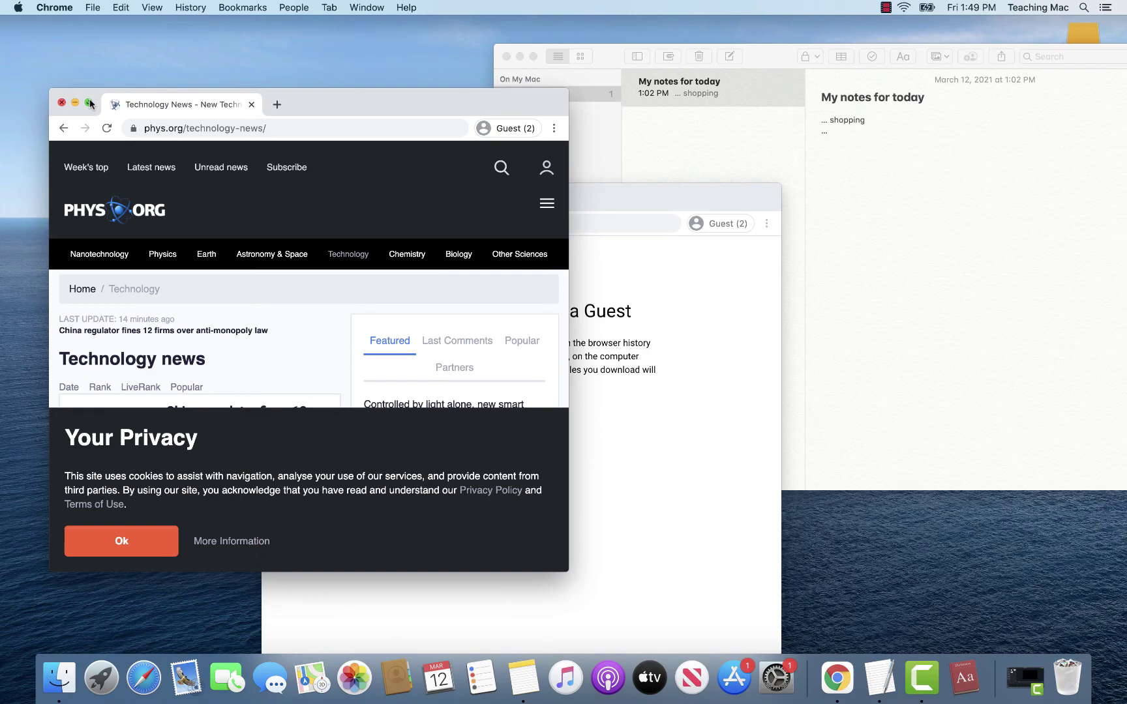
mouse_move(89, 102)
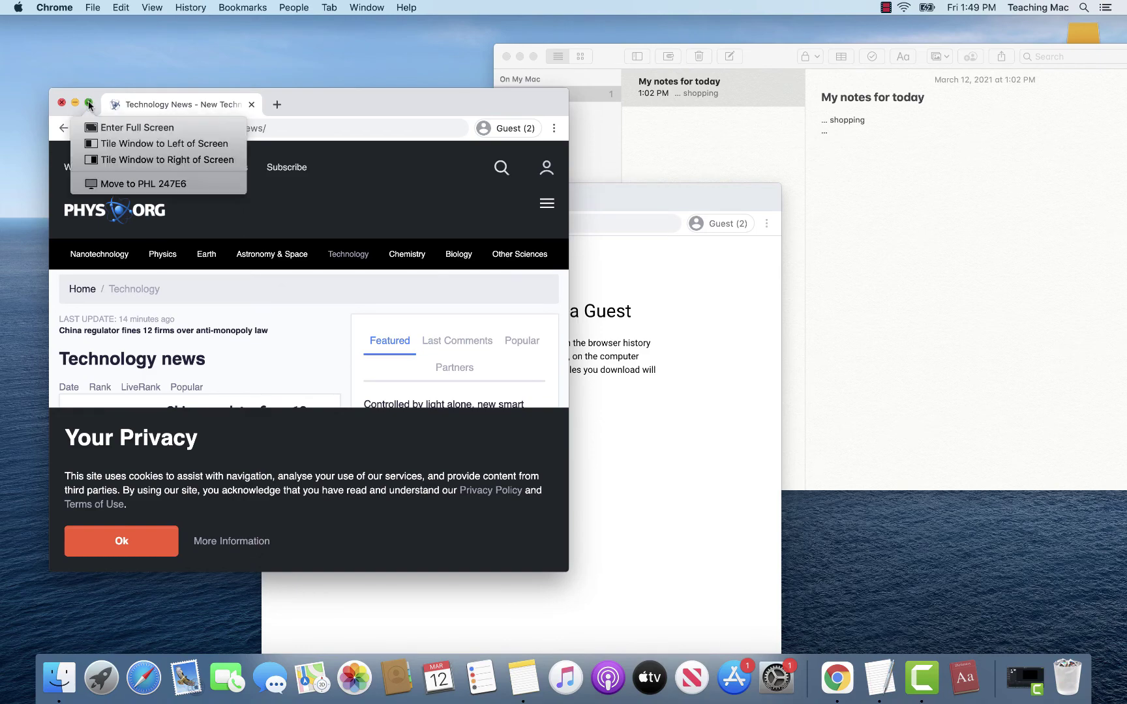
left_click(105, 143)
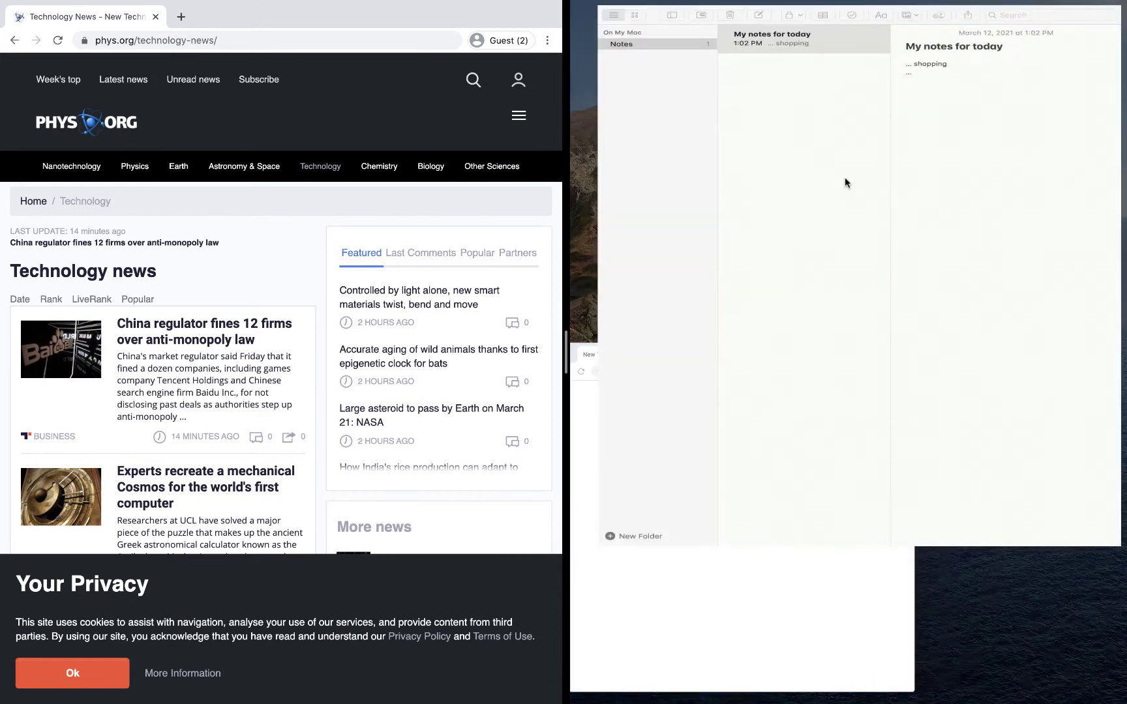
left_click(845, 177)
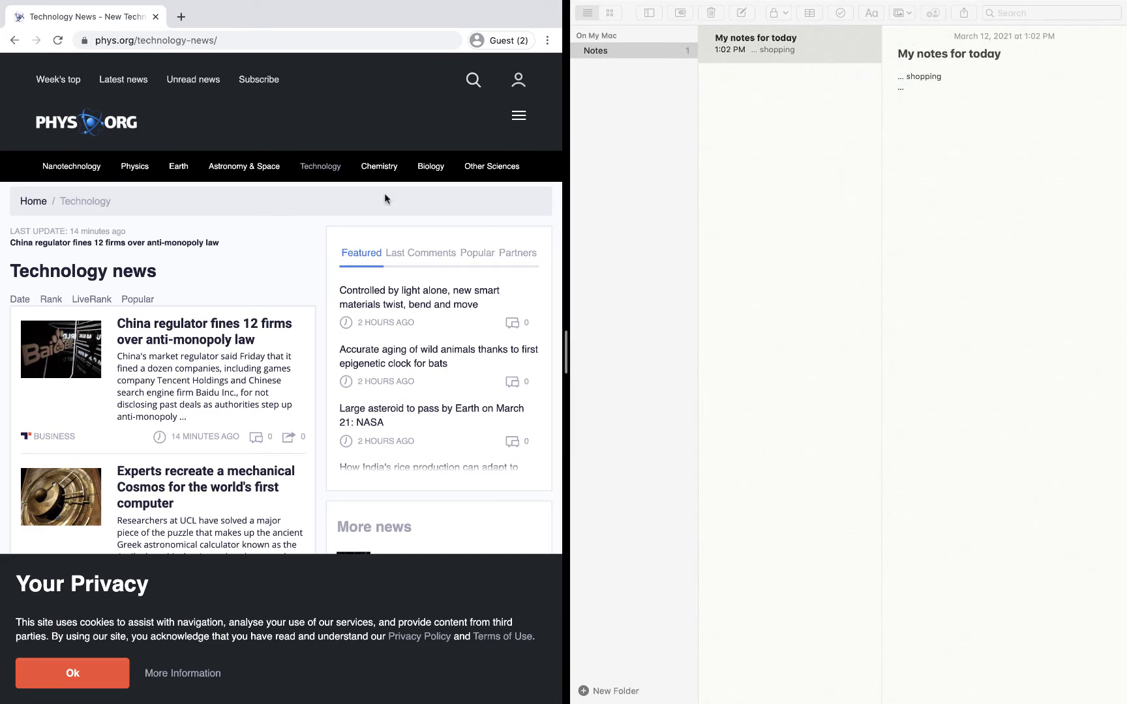
Take the Google Chrome & Notes space out of Split View from Mission Control and return to Desktop 1
key("ctrl+Up")
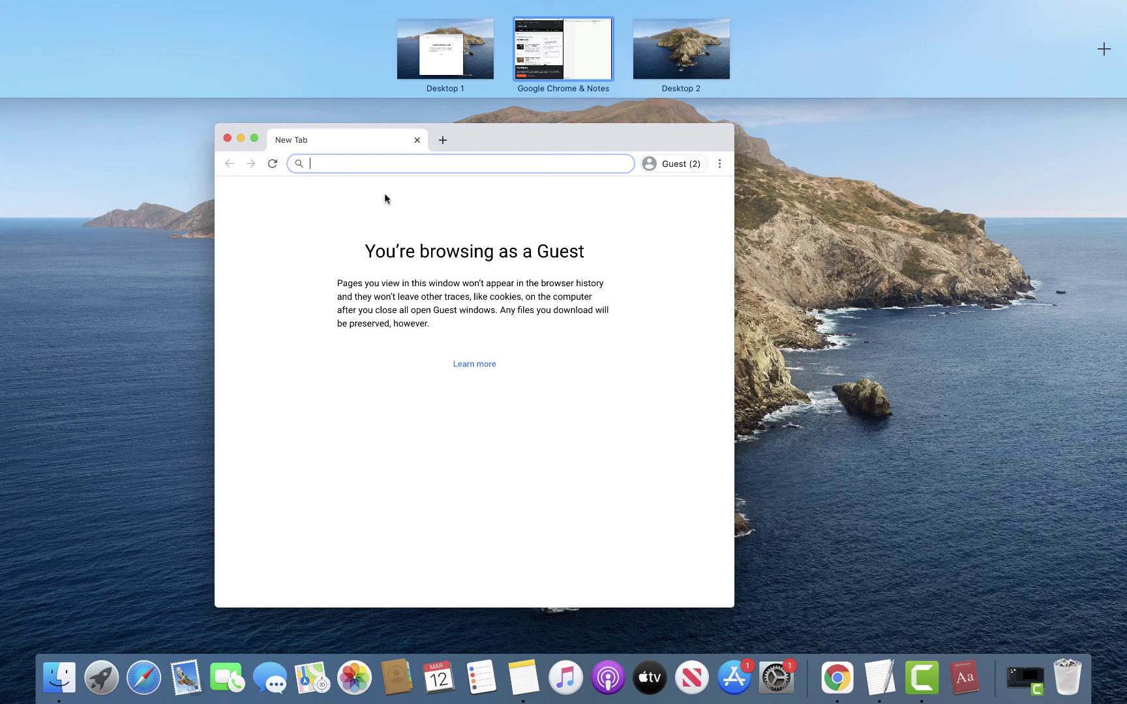
mouse_move(481, 3)
mouse_move(571, 77)
left_click(515, 20)
left_click(481, 202)
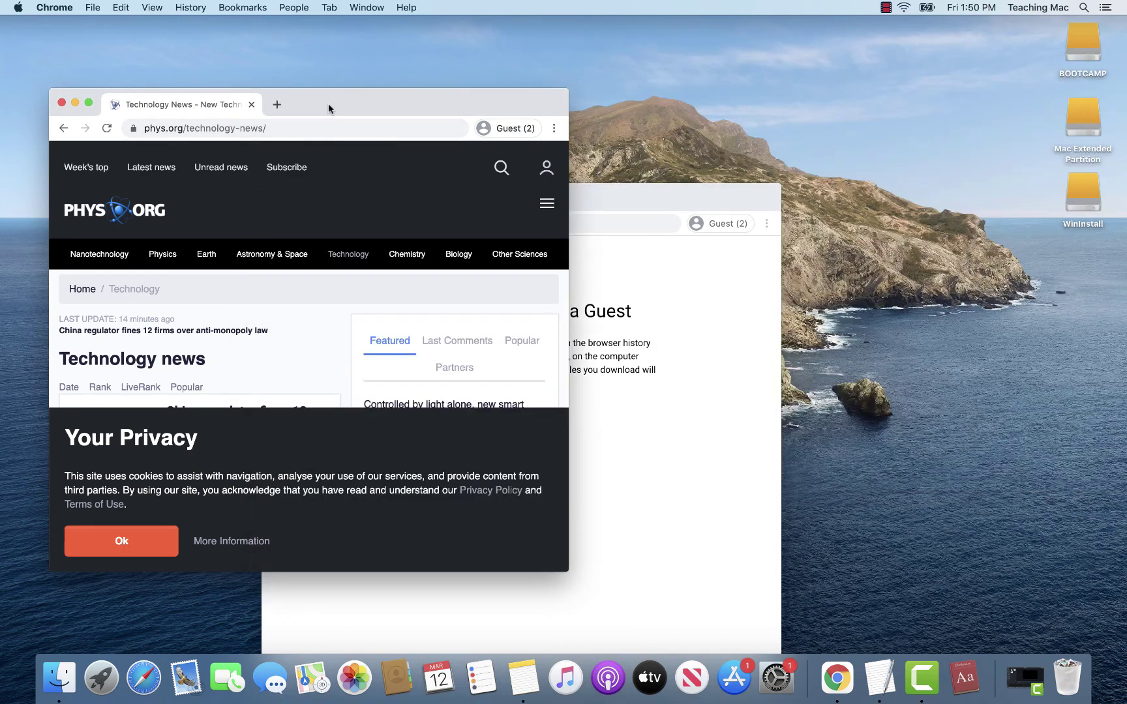
mouse_move(89, 103)
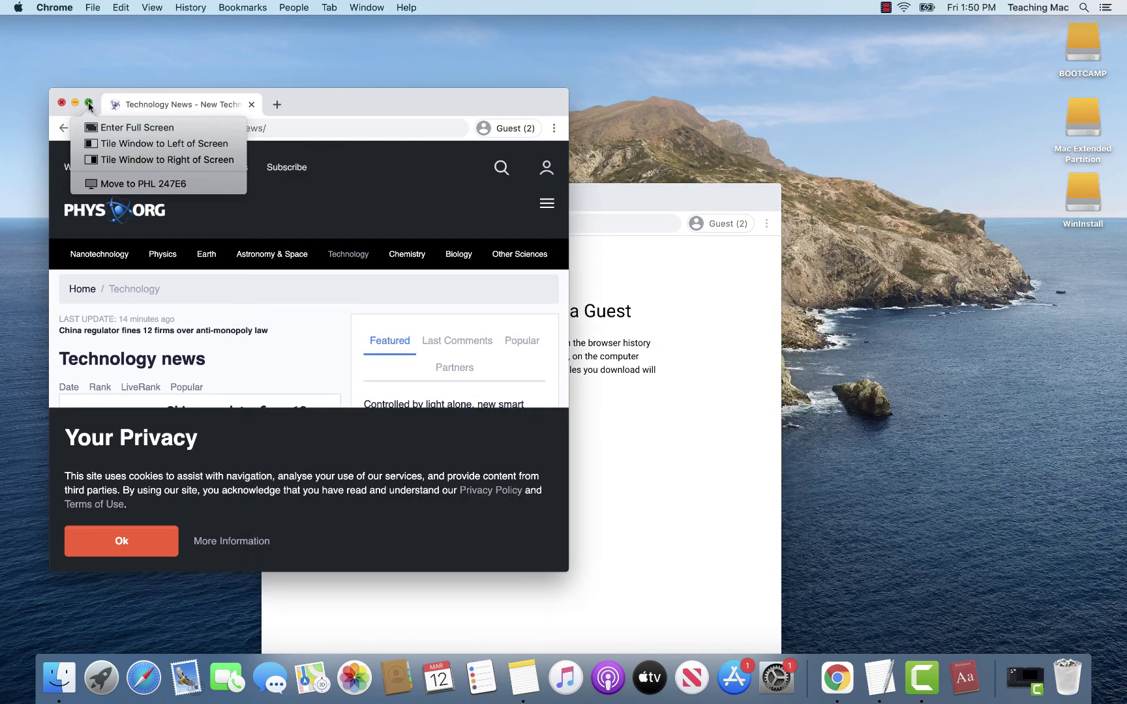
left_click(104, 143)
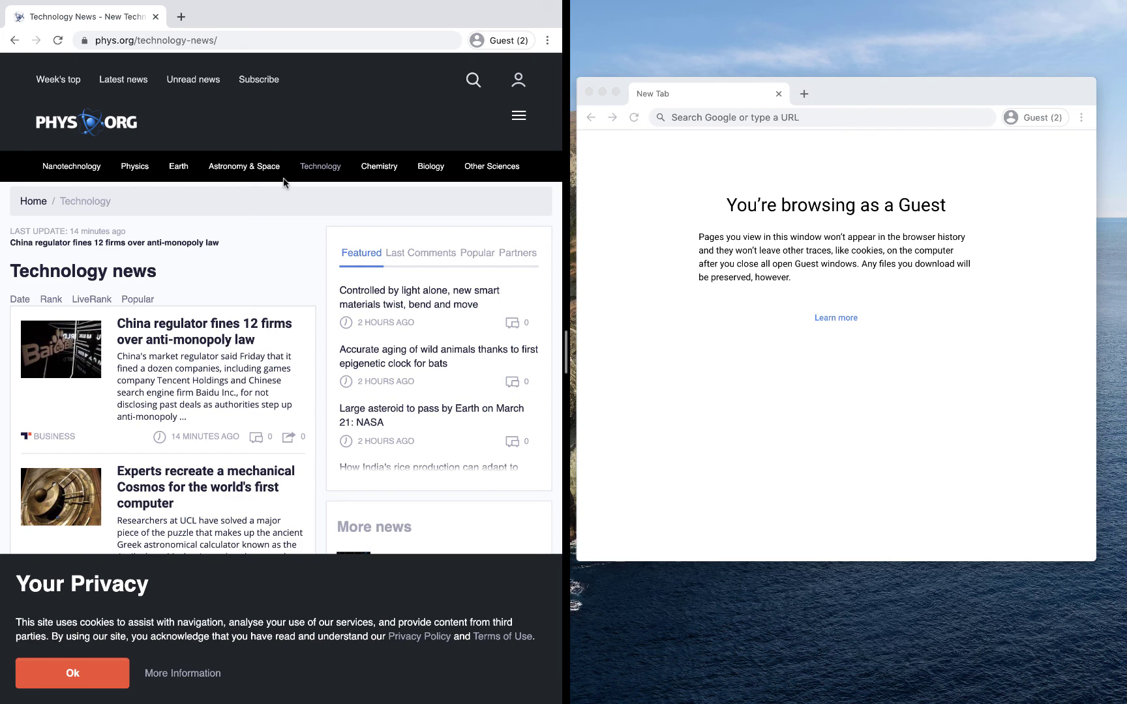
key("Escape")
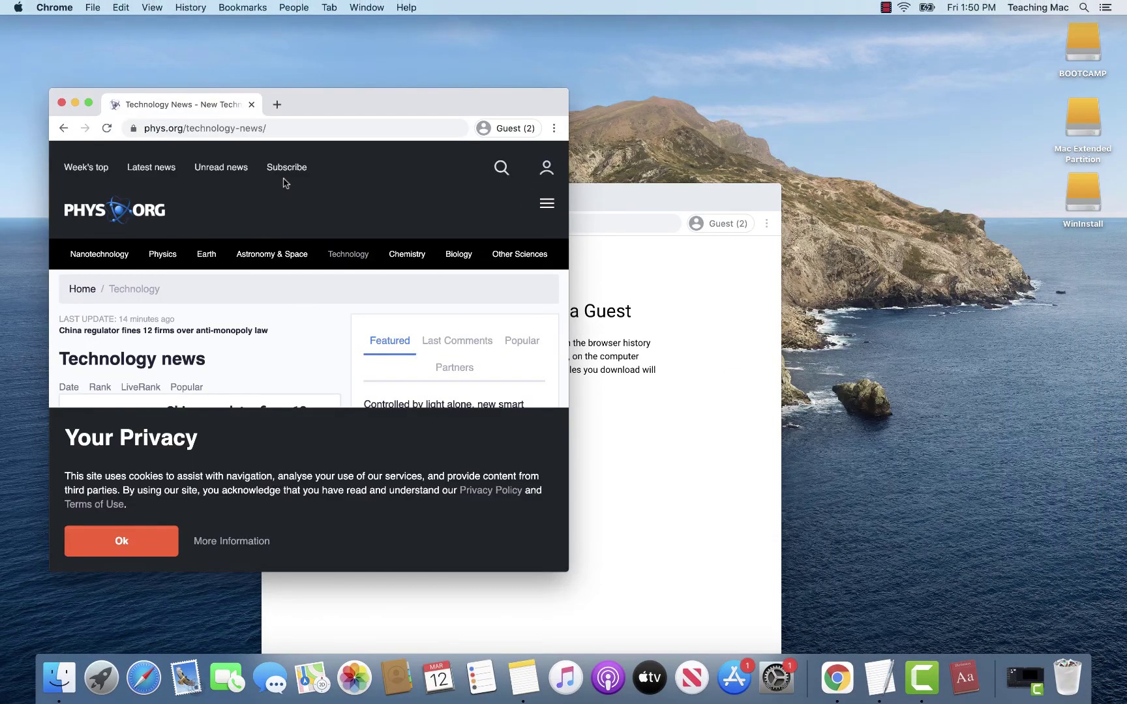
Move the Phys.org browser window slightly up and to the right on the desktop
left_click_drag(332, 103, 396, 86)
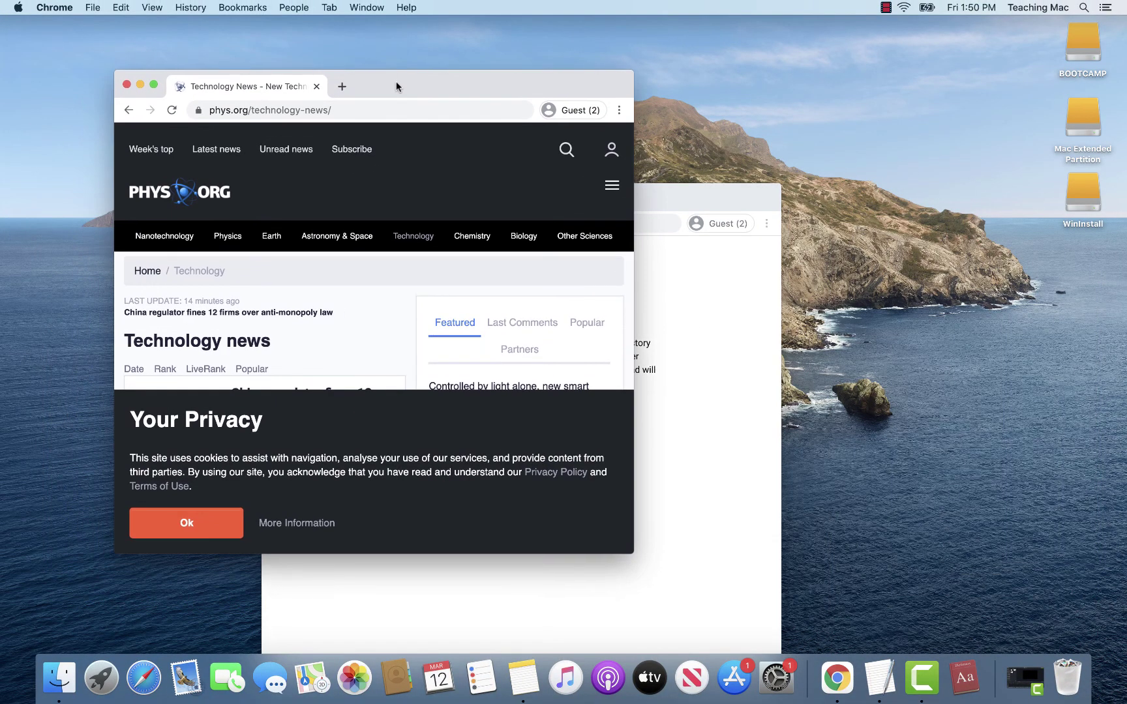